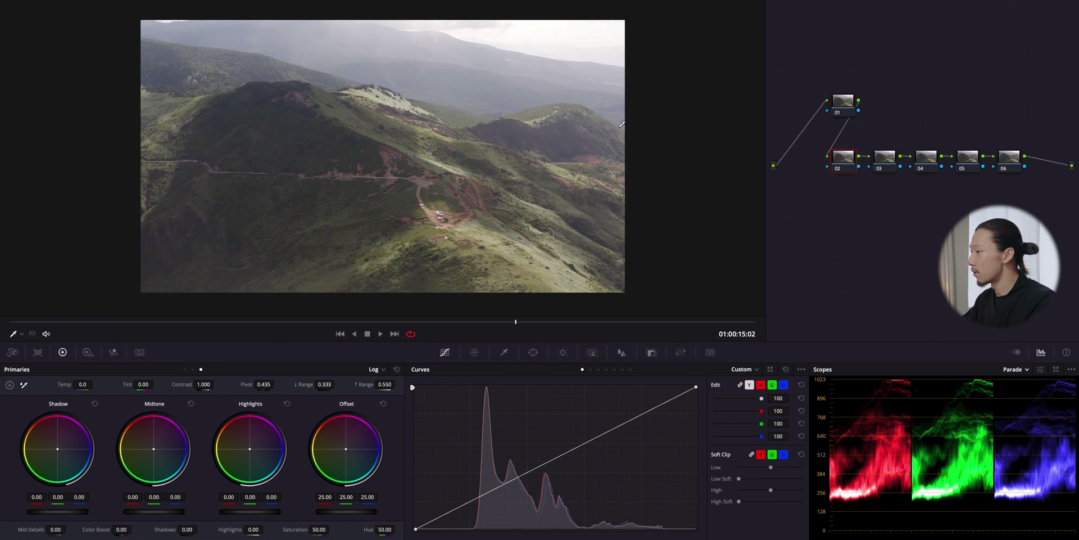
Scrub the playhead back to frame 01:00:13:19 of the drone clip
{"action": "left_click_drag", "start_coordinate": [502, 322], "coordinate": [402, 322]}
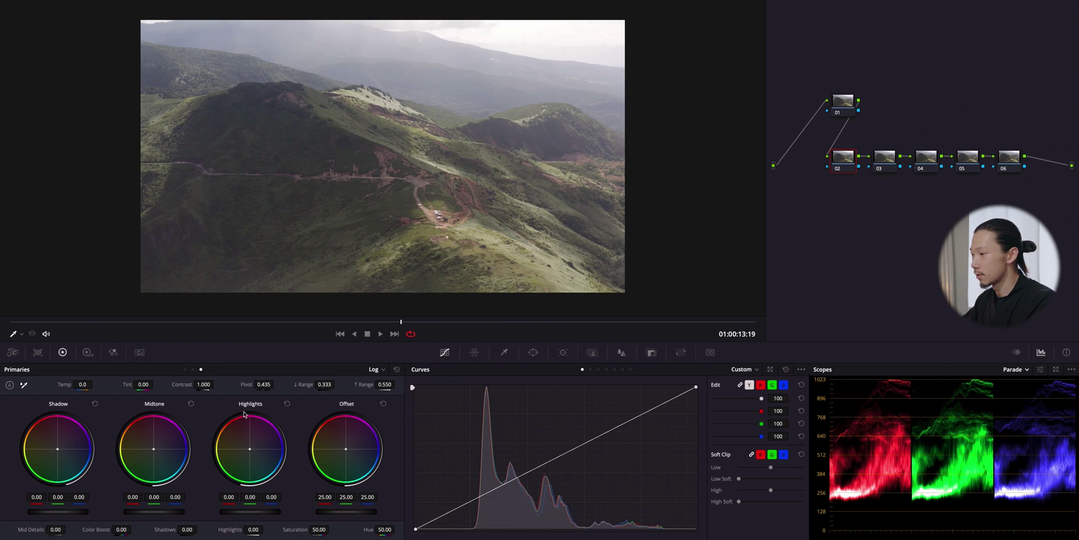
Raise node 02 contrast to 1.362 with pivot 0.469, then bypass-compare the grade
{"action": "left_click", "coordinate": [249, 371]}
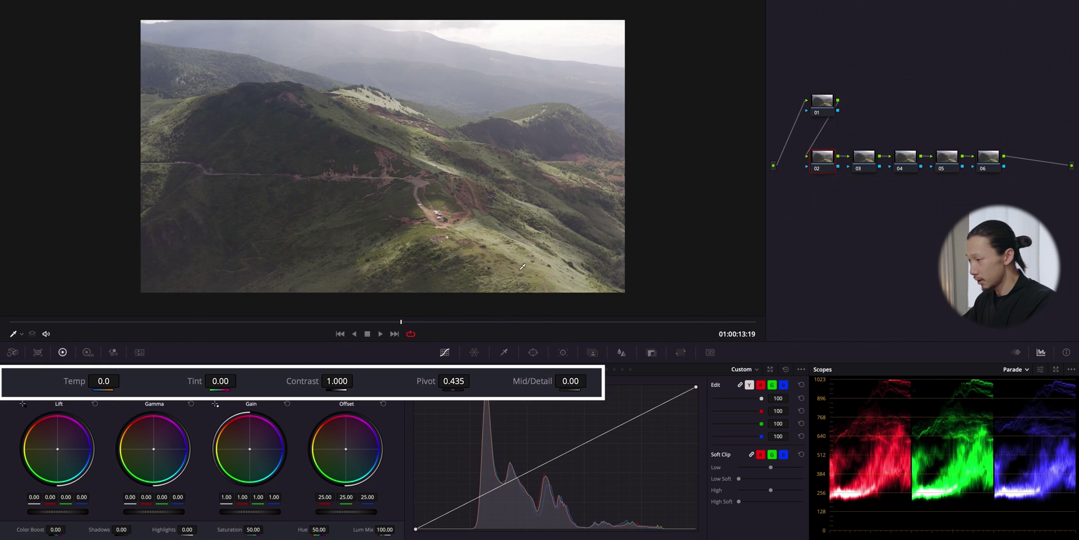
{"action": "left_click", "coordinate": [337, 380]}
{"action": "left_click_drag", "start_coordinate": [336, 380], "coordinate": [457, 373]}
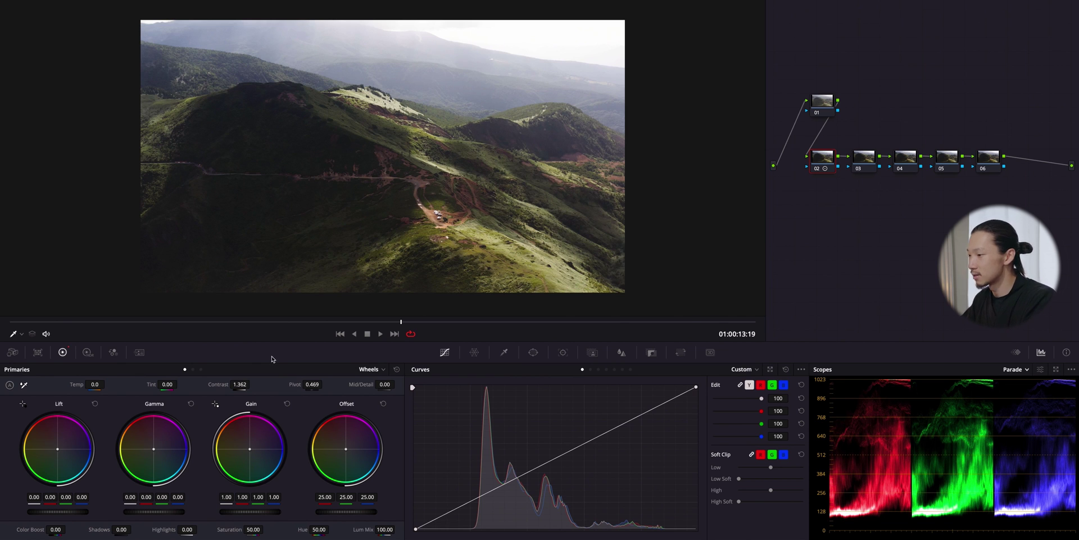
{"action": "key", "text": "shift+d"}
{"action": "key", "text": "shift+d"}
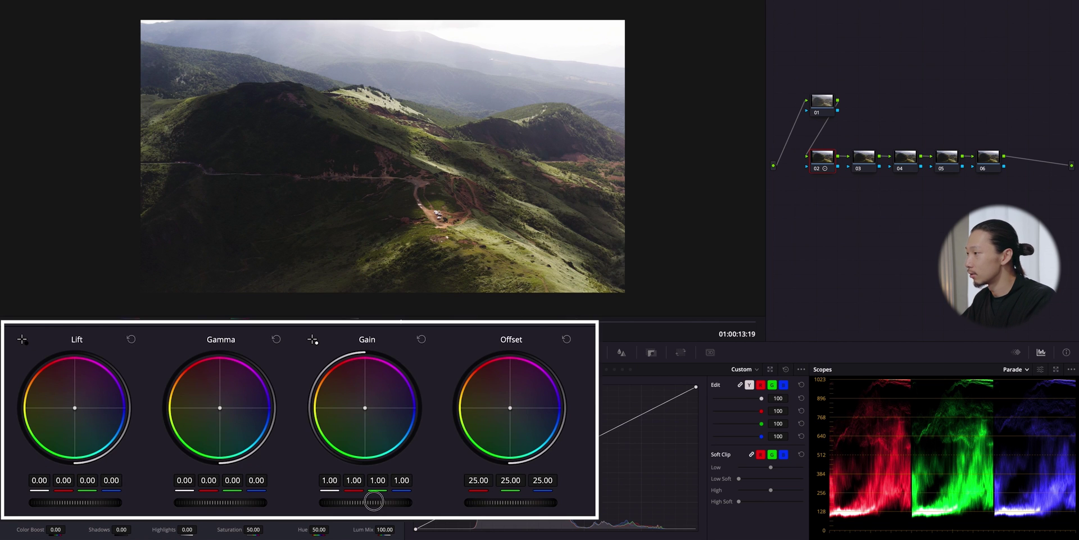
Lower gain to 0.98 and settle Highlights at -10.00 after resetting an overshoot
{"action": "left_click_drag", "start_coordinate": [374, 500], "coordinate": [344, 505]}
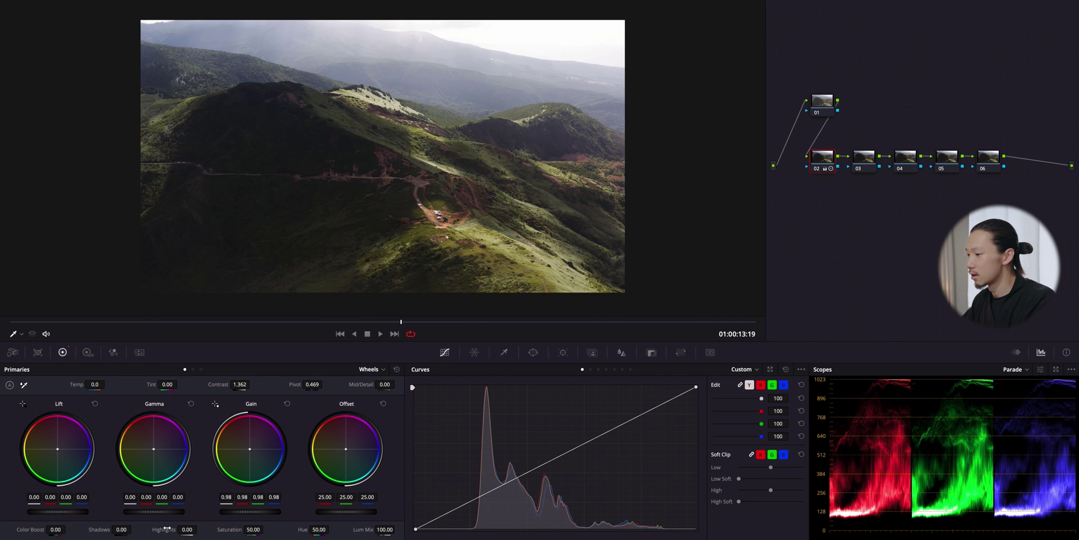
{"action": "left_click_drag", "start_coordinate": [187, 529], "coordinate": [182, 529]}
{"action": "left_click_drag", "start_coordinate": [327, 528], "coordinate": [181, 528]}
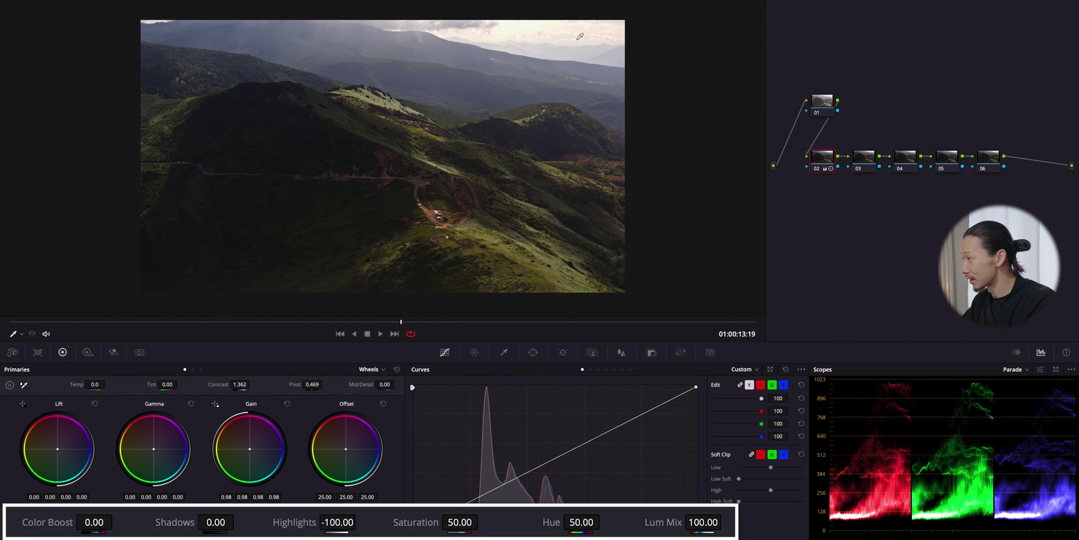
{"action": "double_click", "coordinate": [290, 519]}
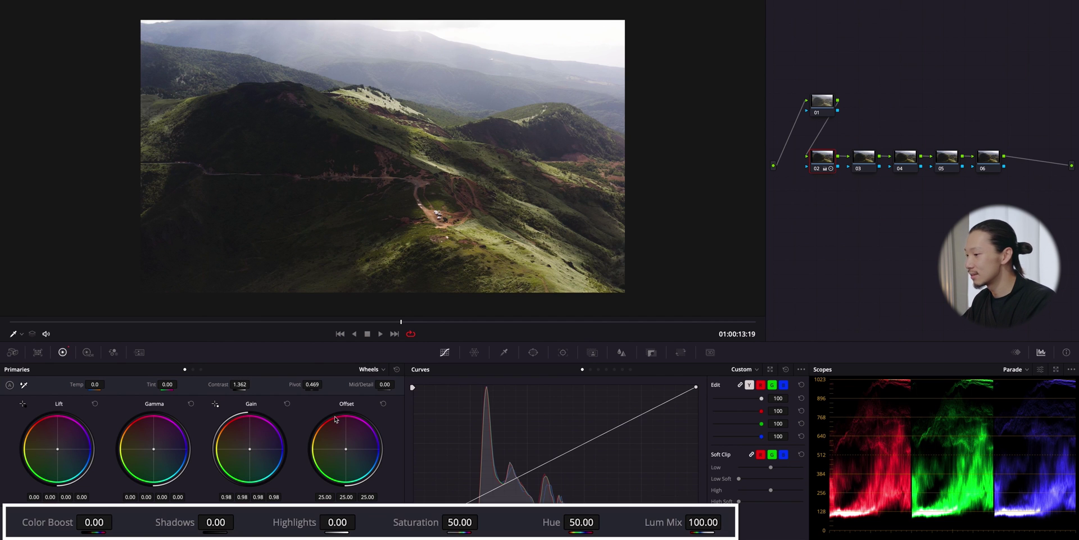
{"action": "left_click_drag", "start_coordinate": [337, 526], "coordinate": [323, 528]}
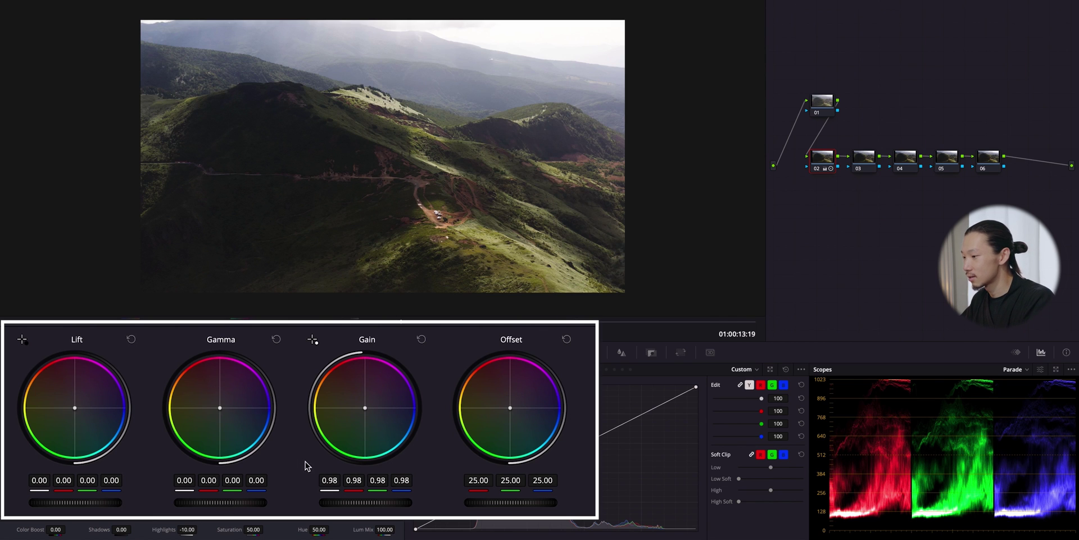
Pull gamma to -0.01 and lift down slightly, then set the Log Shadow wheel to -0.01
{"action": "left_click", "coordinate": [230, 500]}
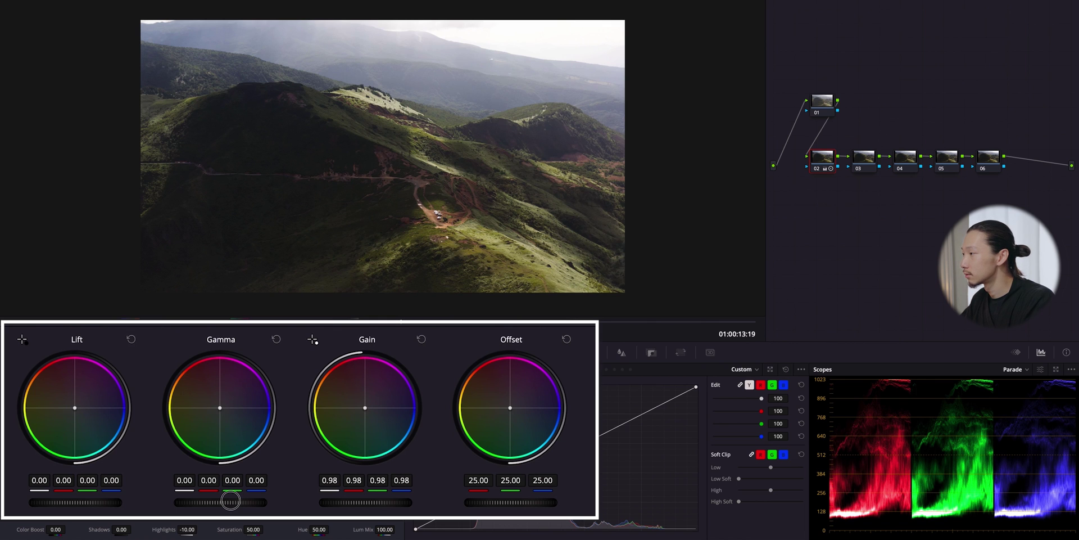
{"action": "left_click_drag", "start_coordinate": [230, 501], "coordinate": [202, 501]}
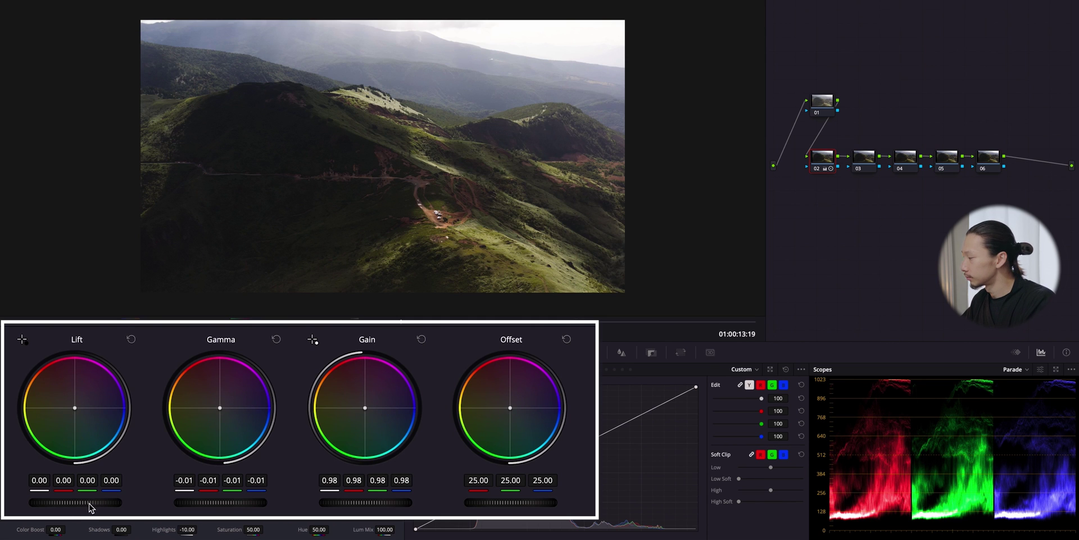
{"action": "left_click_drag", "start_coordinate": [88, 503], "coordinate": [85, 503]}
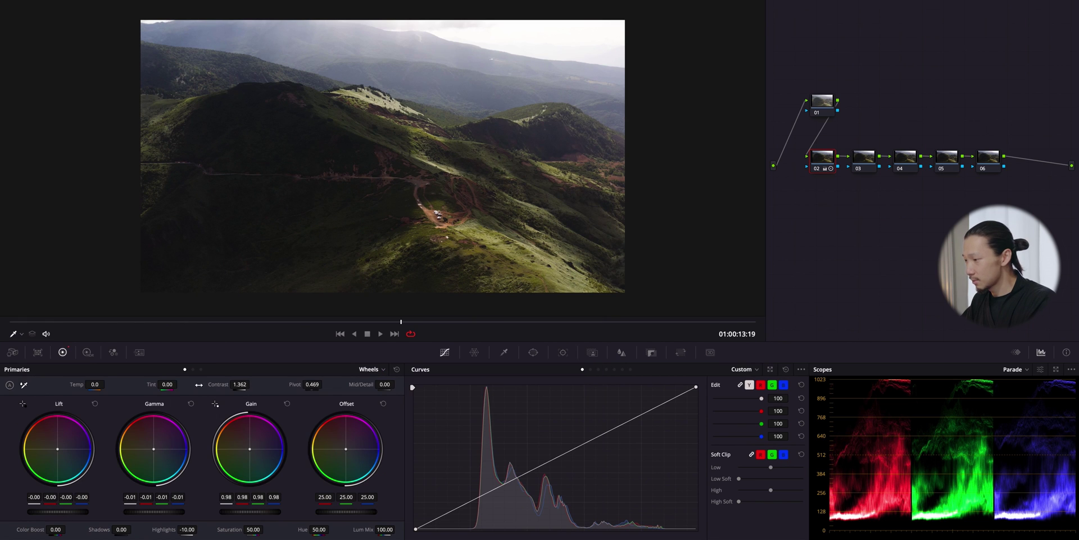
{"action": "left_click", "coordinate": [201, 370]}
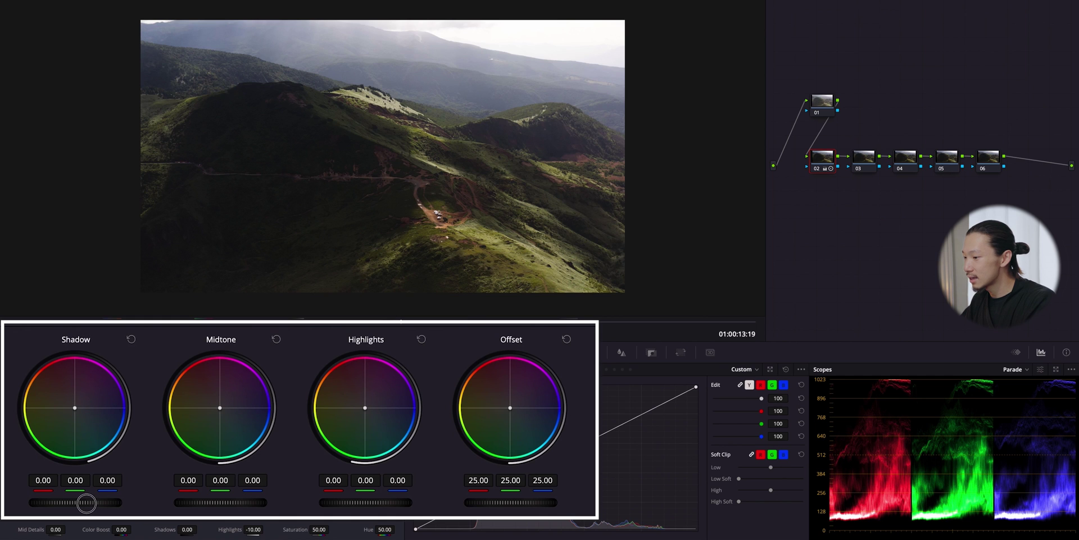
{"action": "left_click_drag", "start_coordinate": [86, 502], "coordinate": [79, 502]}
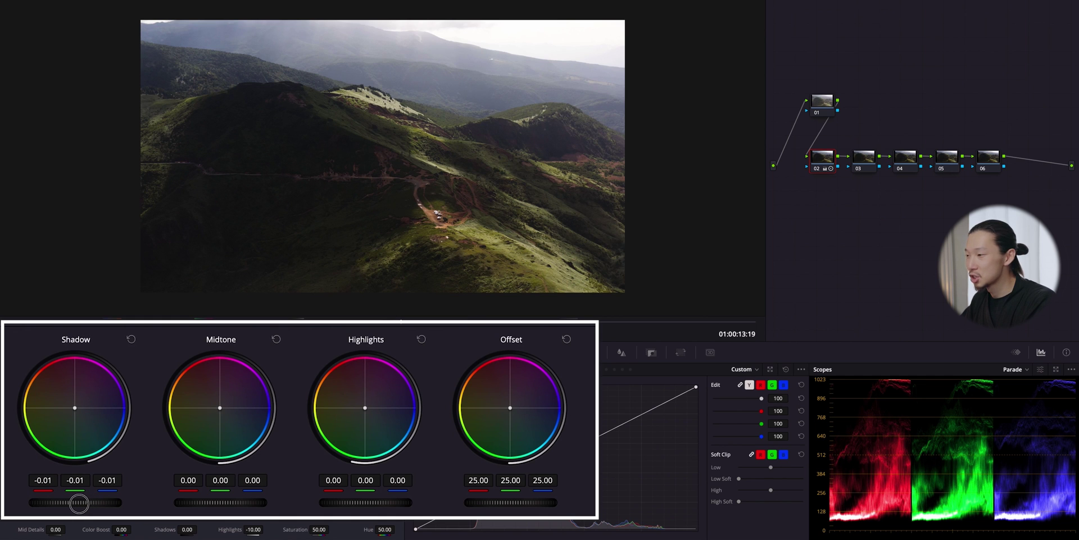
{"action": "left_click_drag", "start_coordinate": [79, 501], "coordinate": [74, 502]}
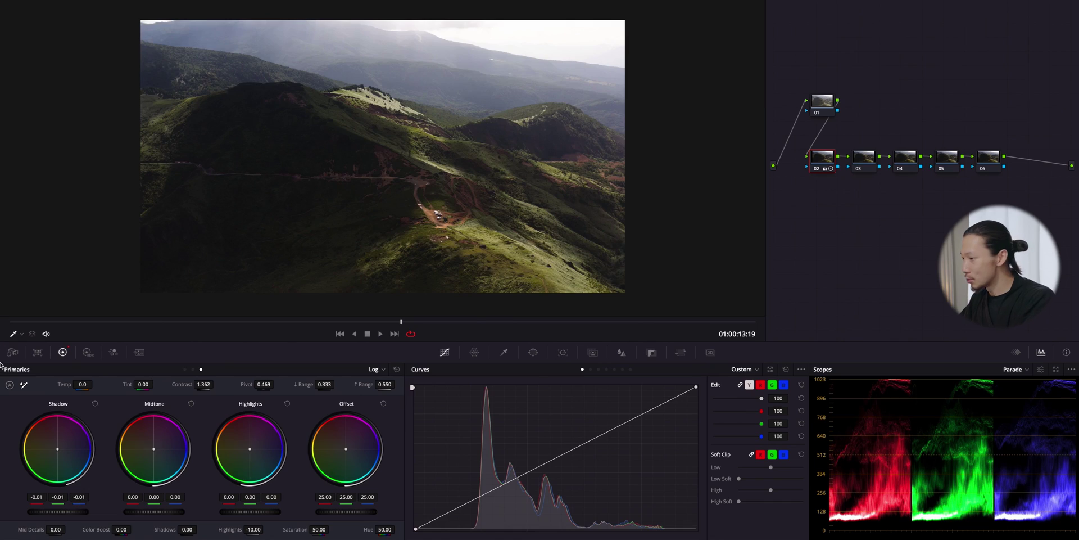
Return Primaries to Wheels and start grading node 03 at frame 01:00:09:09
{"action": "left_click", "coordinate": [185, 370]}
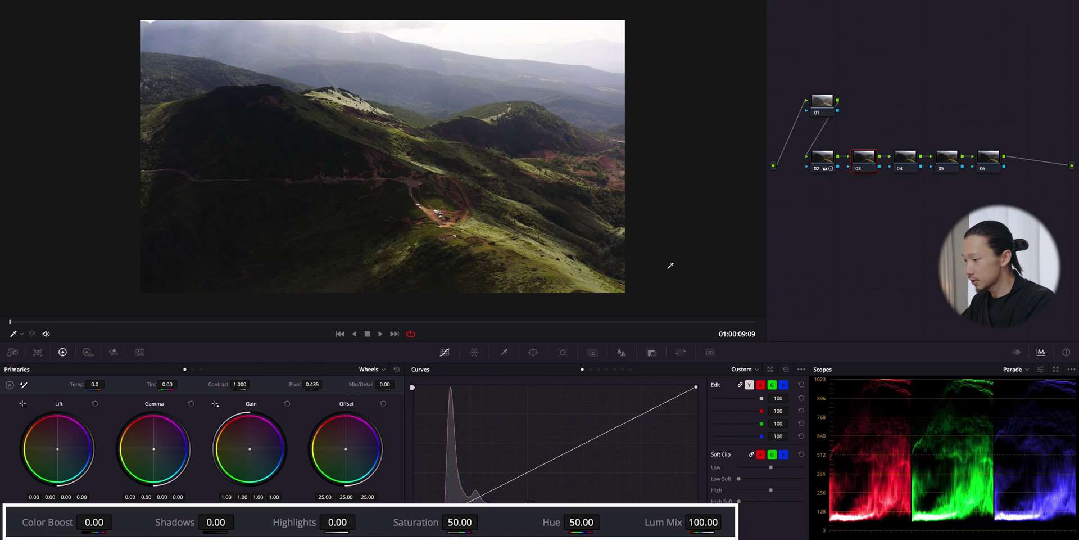
{"action": "left_click", "coordinate": [444, 524]}
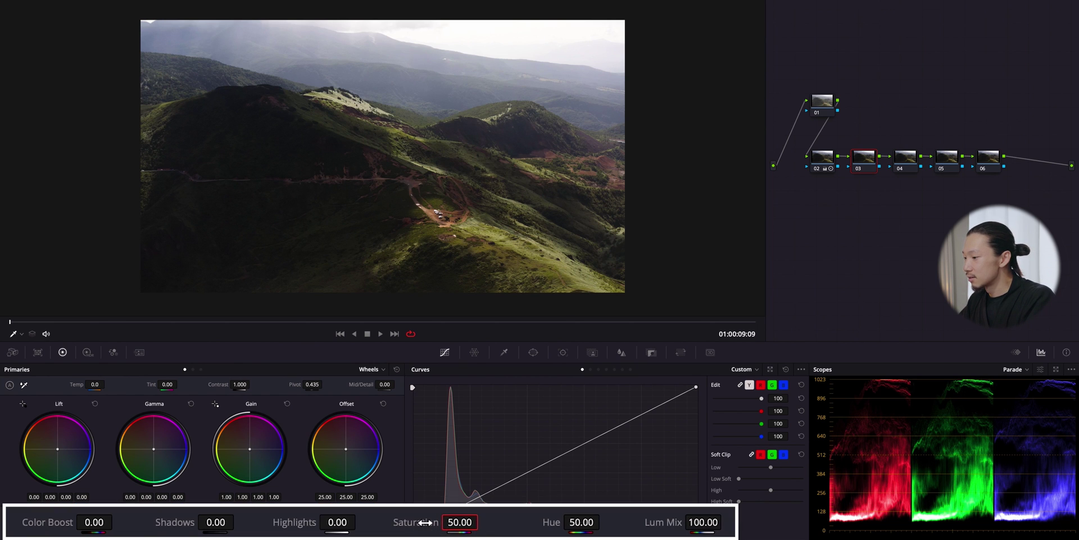
Raise node 03 saturation to 73 and tint gain toward blue 1.02, comparing in the enhanced viewer
{"action": "left_click_drag", "start_coordinate": [472, 522], "coordinate": [549, 528]}
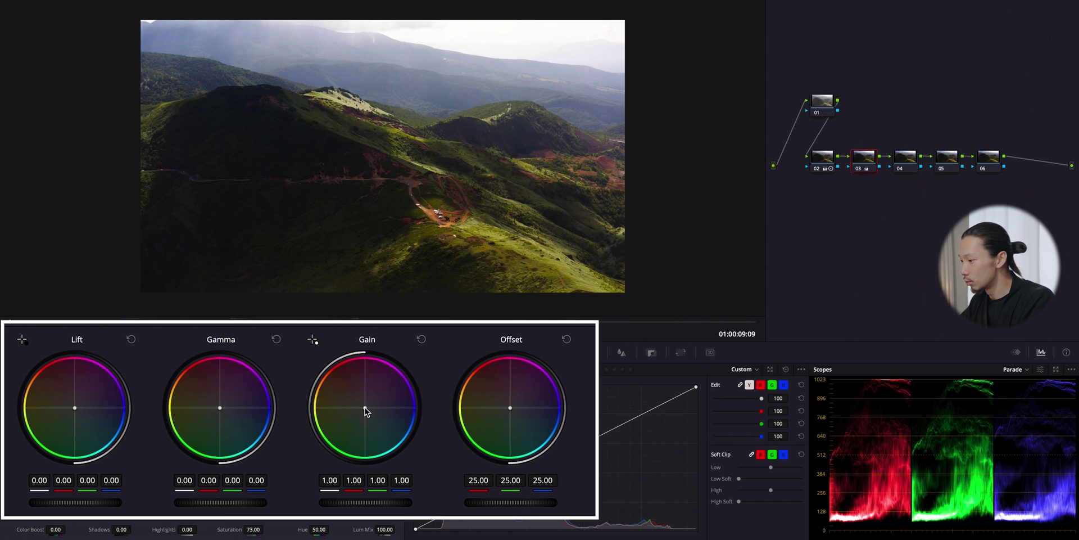
{"action": "left_click_drag", "start_coordinate": [366, 410], "coordinate": [366, 409]}
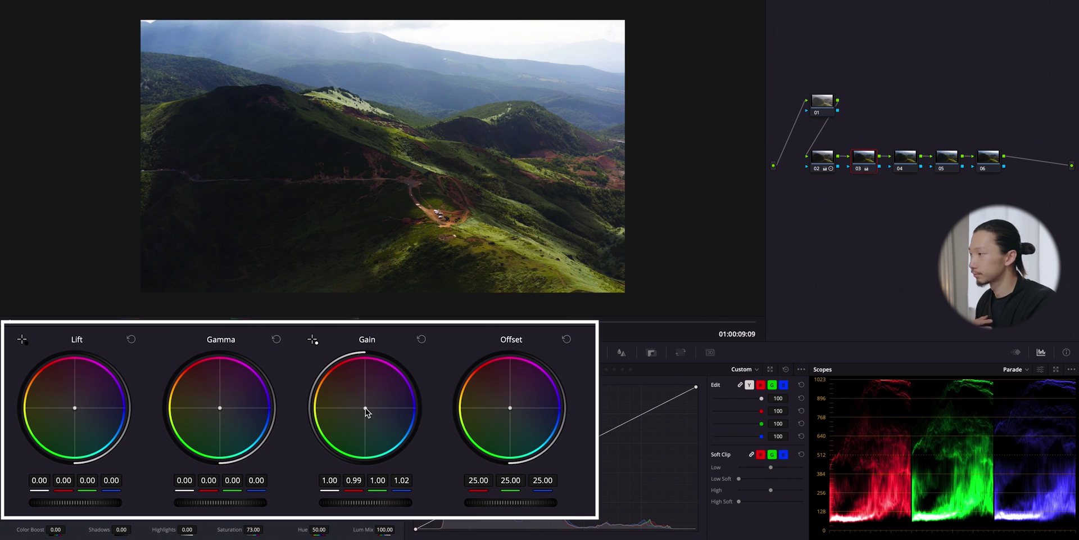
{"action": "key", "text": "alt+f"}
{"action": "key", "text": "shift+d"}
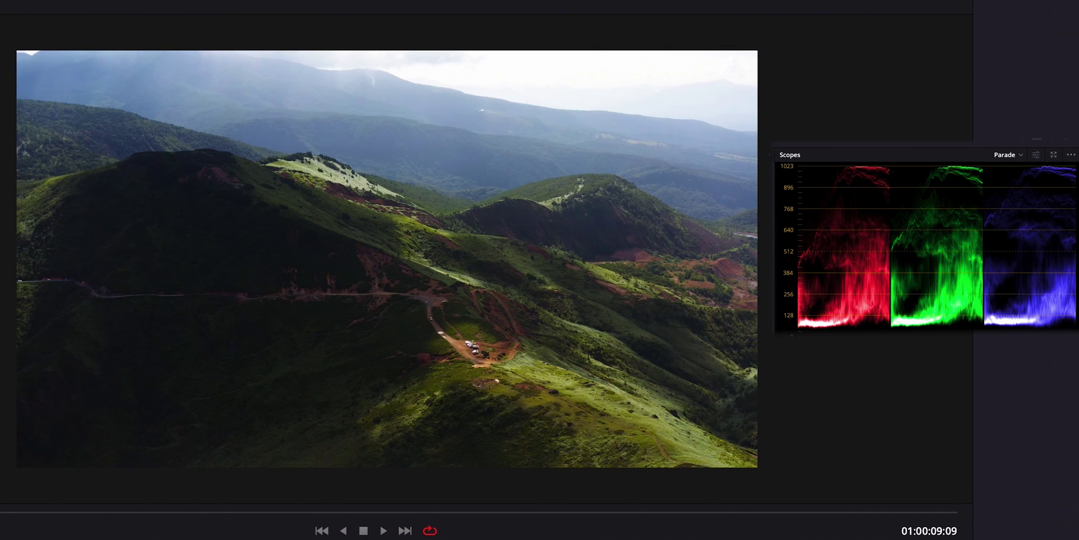
{"action": "key", "text": "shift+d"}
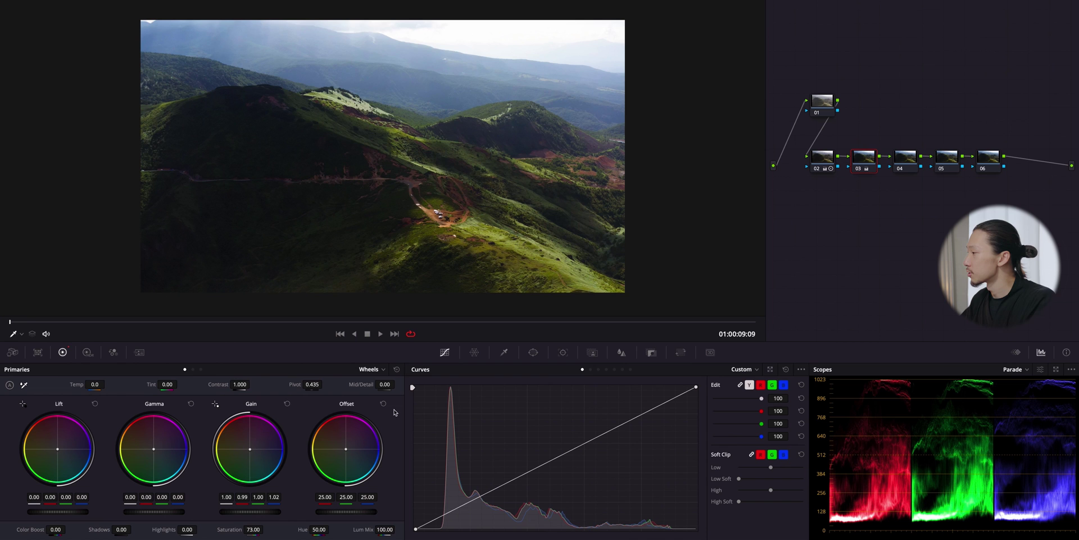
{"action": "key", "text": "alt+f"}
On node 04, shift the Log Shadow red to -0.01 and compare with the node bypassed
{"action": "left_click", "coordinate": [903, 161]}
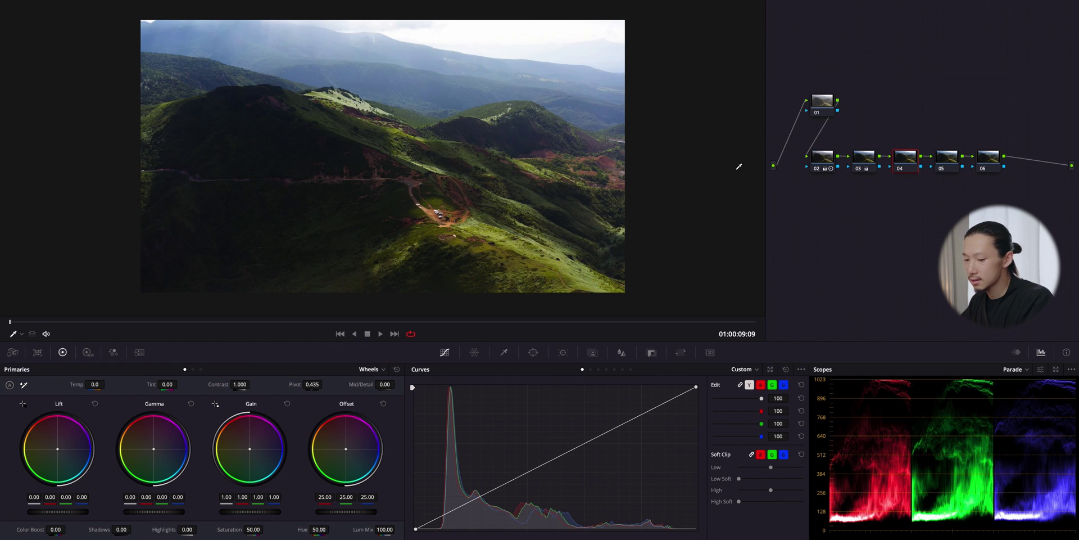
{"action": "left_click", "coordinate": [201, 369]}
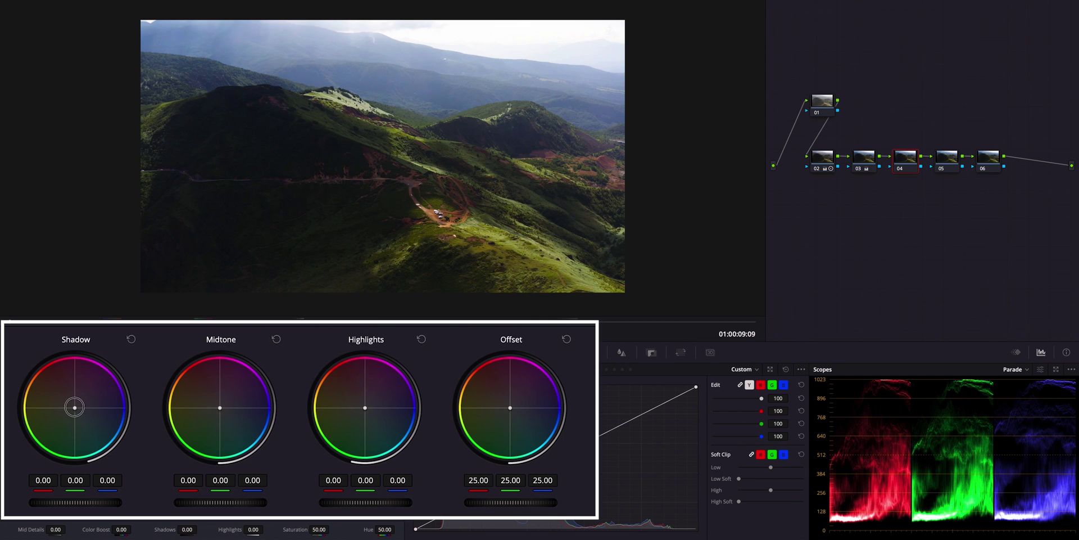
{"action": "left_click_drag", "start_coordinate": [74, 407], "coordinate": [74, 410]}
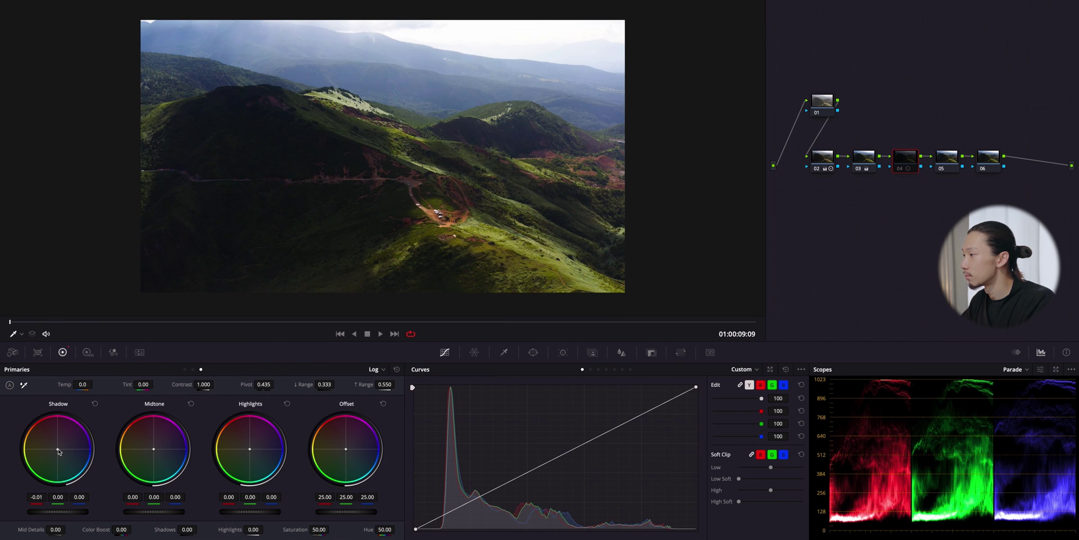
{"action": "scroll", "coordinate": [352, 202], "scroll_direction": "up", "scroll_amount": 4}
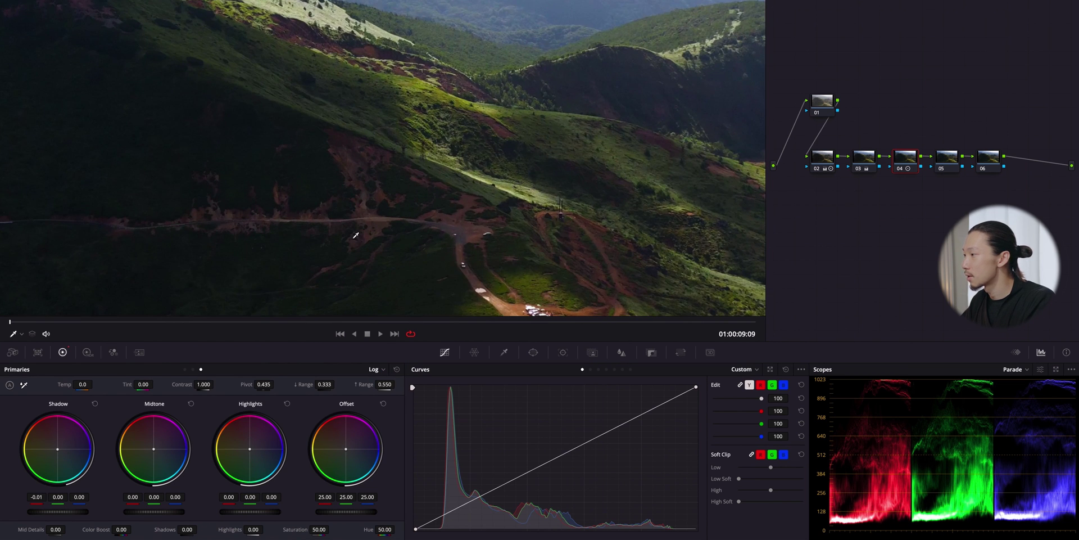
{"action": "key", "text": "ctrl+d"}
{"action": "key", "text": "ctrl+d"}
{"action": "scroll", "coordinate": [369, 217], "scroll_direction": "down", "scroll_amount": 4}
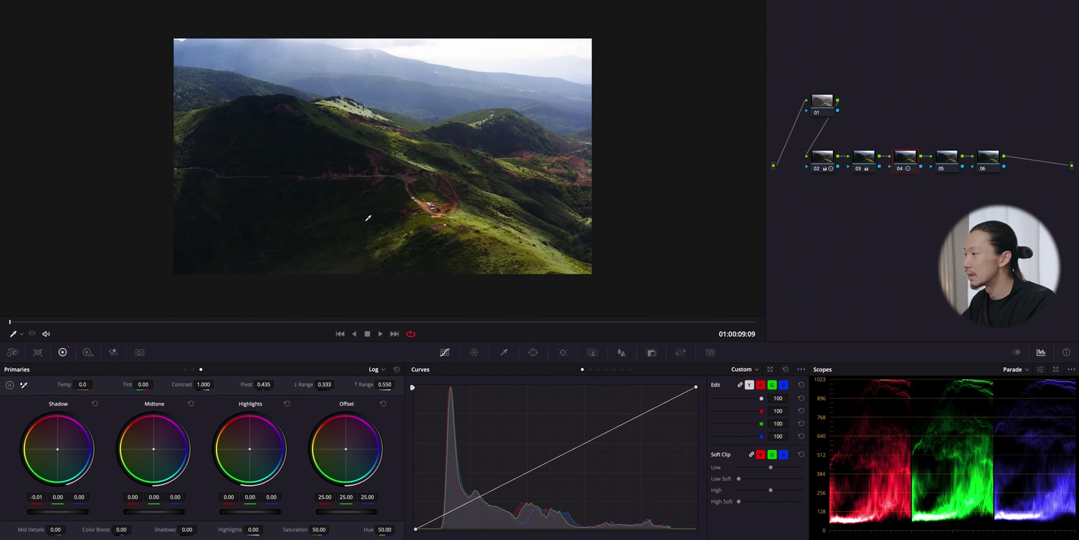
{"action": "scroll", "coordinate": [368, 218], "scroll_direction": "up", "scroll_amount": 1}
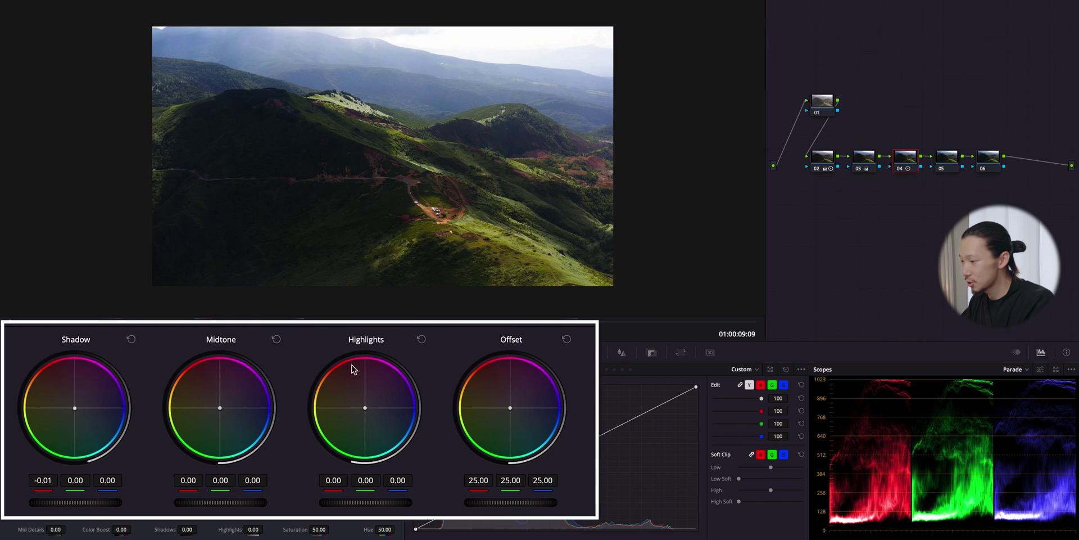
Warm node 04's log midtones and highlights slightly toward orange
{"action": "left_click_drag", "start_coordinate": [219, 412], "coordinate": [207, 401]}
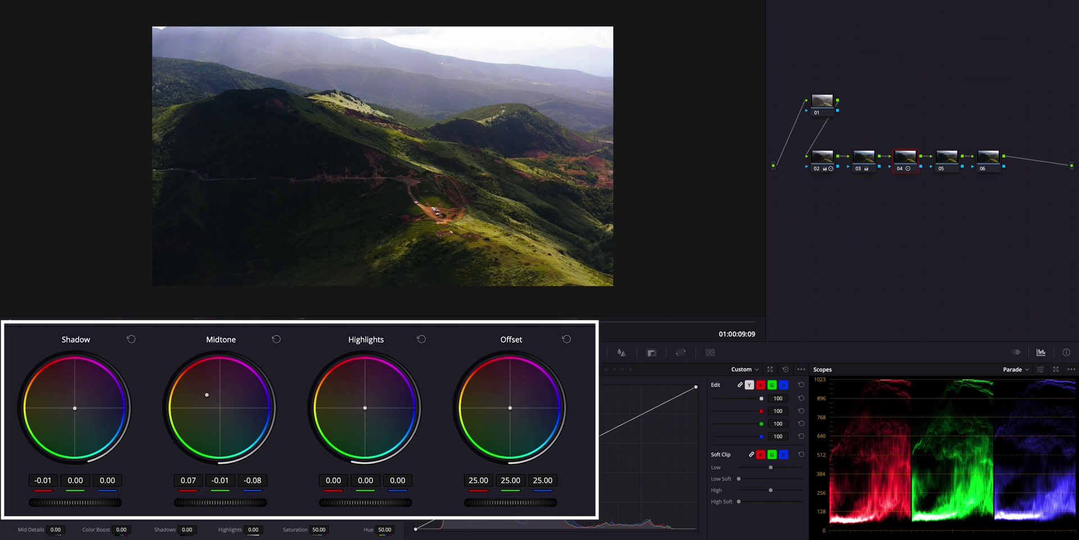
{"action": "left_click_drag", "start_coordinate": [207, 395], "coordinate": [204, 395]}
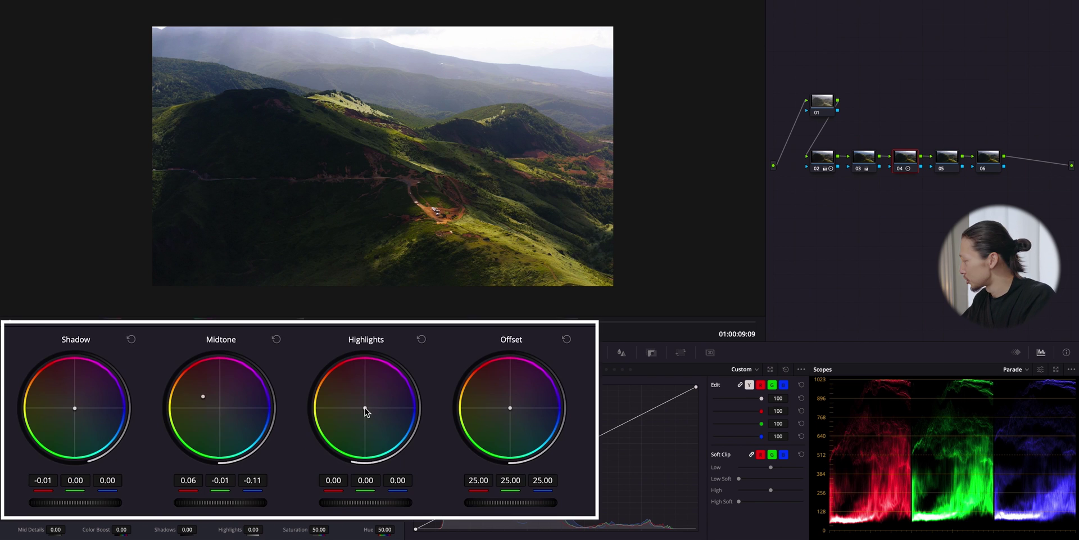
{"action": "left_click_drag", "start_coordinate": [365, 407], "coordinate": [338, 393]}
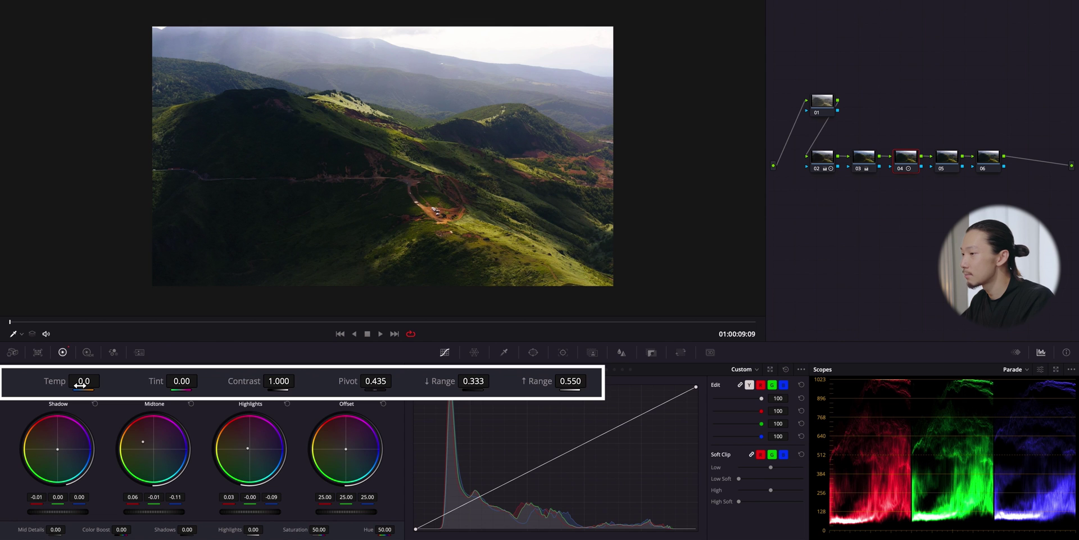
Set node 04's colour temperature to 40.0
{"action": "left_click_drag", "start_coordinate": [80, 384], "coordinate": [91, 384]}
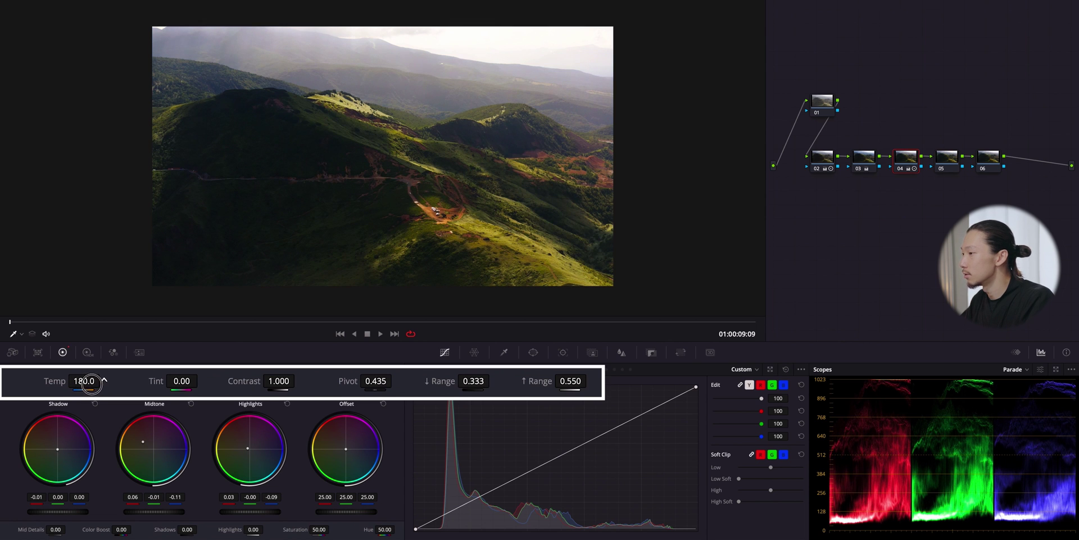
{"action": "double_click", "coordinate": [55, 382]}
{"action": "double_click", "coordinate": [84, 381]}
{"action": "type", "text": "40"}
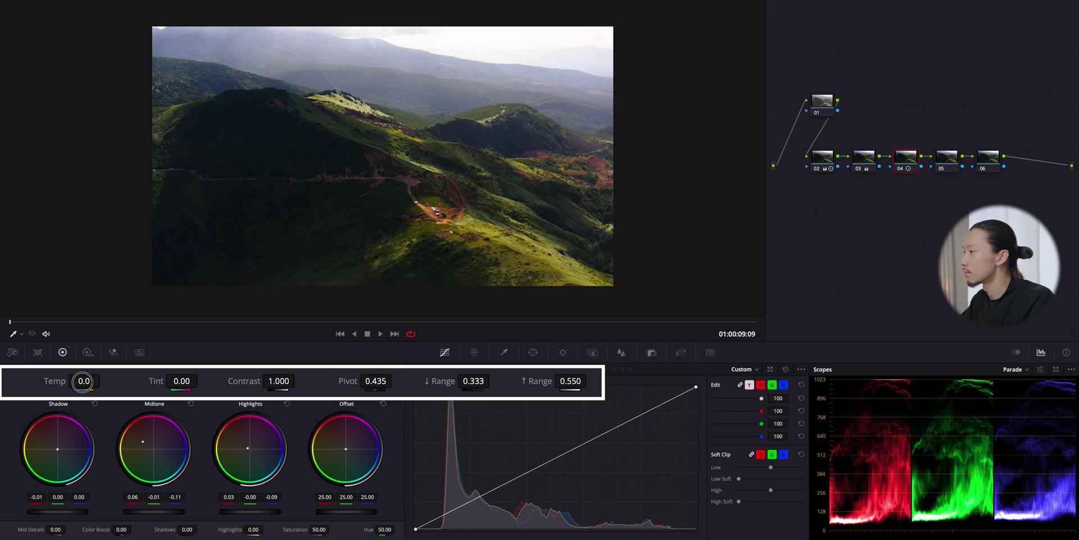
{"action": "key", "text": "Return"}
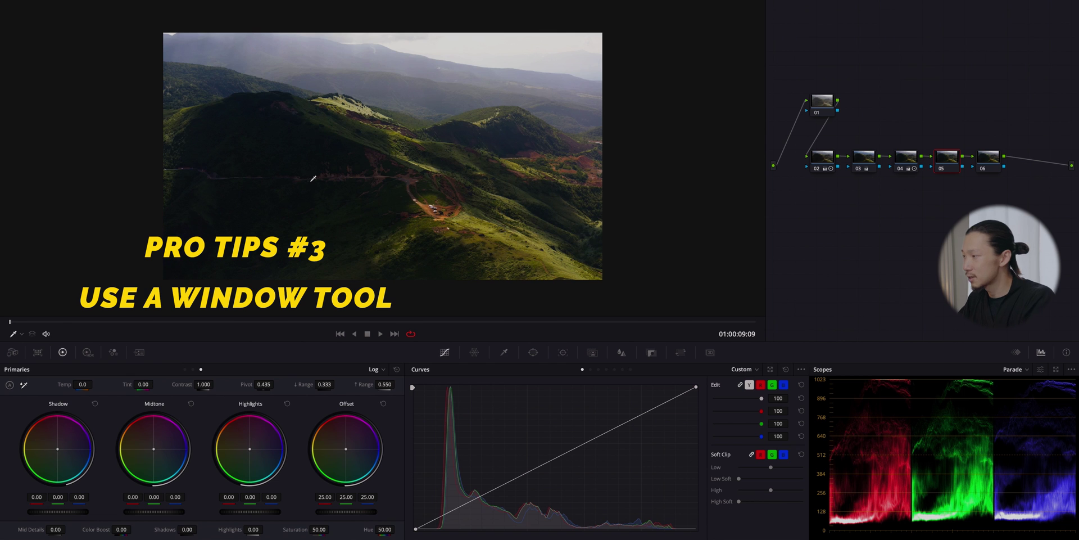
Add a tilted rectangular window over the sky on node 05 with a softened bottom edge
{"action": "left_click", "coordinate": [534, 352]}
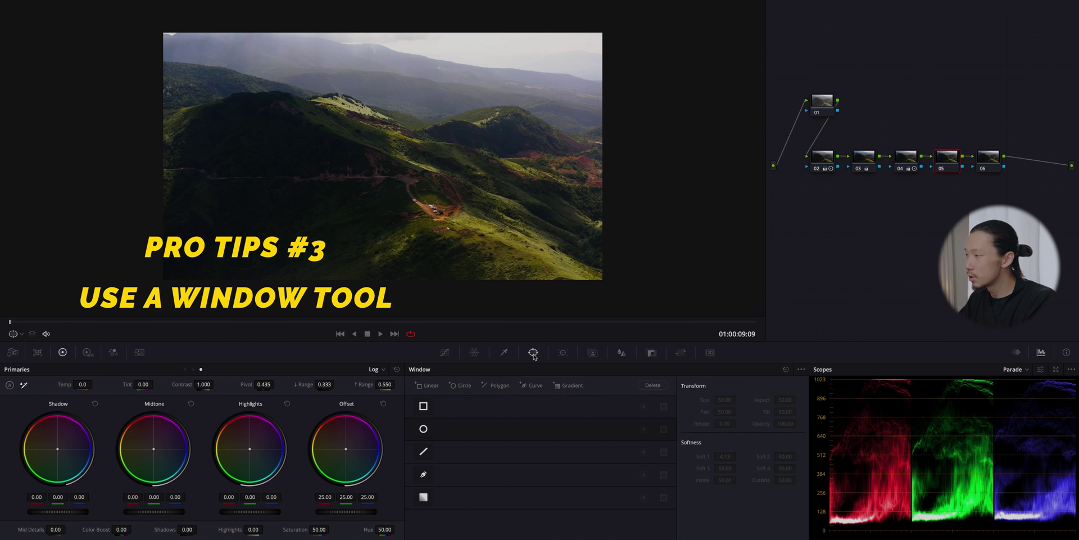
{"action": "left_click", "coordinate": [424, 406]}
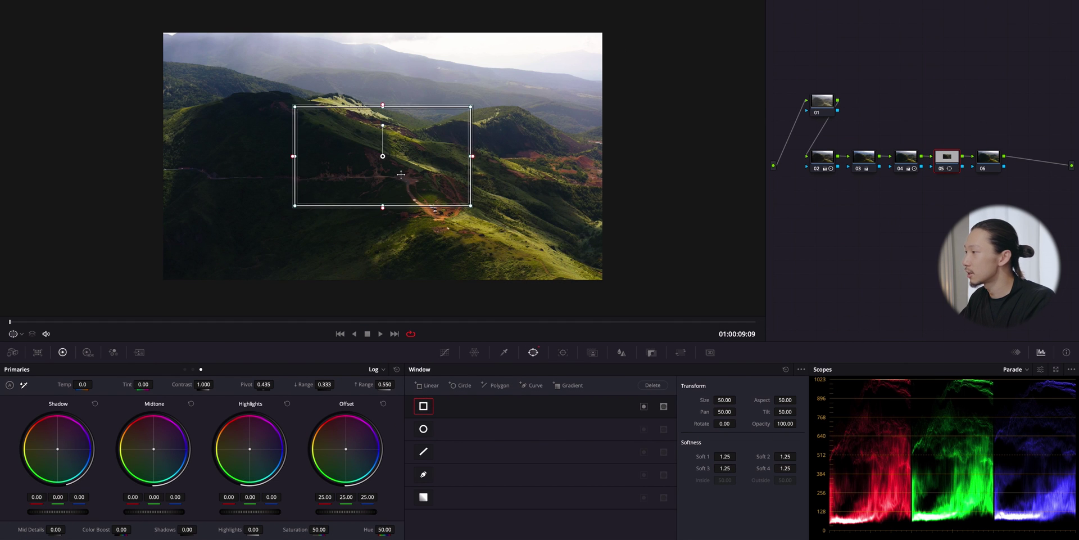
{"action": "left_click_drag", "start_coordinate": [399, 173], "coordinate": [260, 88]}
{"action": "left_click_drag", "start_coordinate": [324, 55], "coordinate": [682, 84]}
{"action": "scroll", "coordinate": [423, 105], "scroll_direction": "down", "scroll_amount": 2}
{"action": "scroll", "coordinate": [423, 105], "scroll_direction": "down", "scroll_amount": 2}
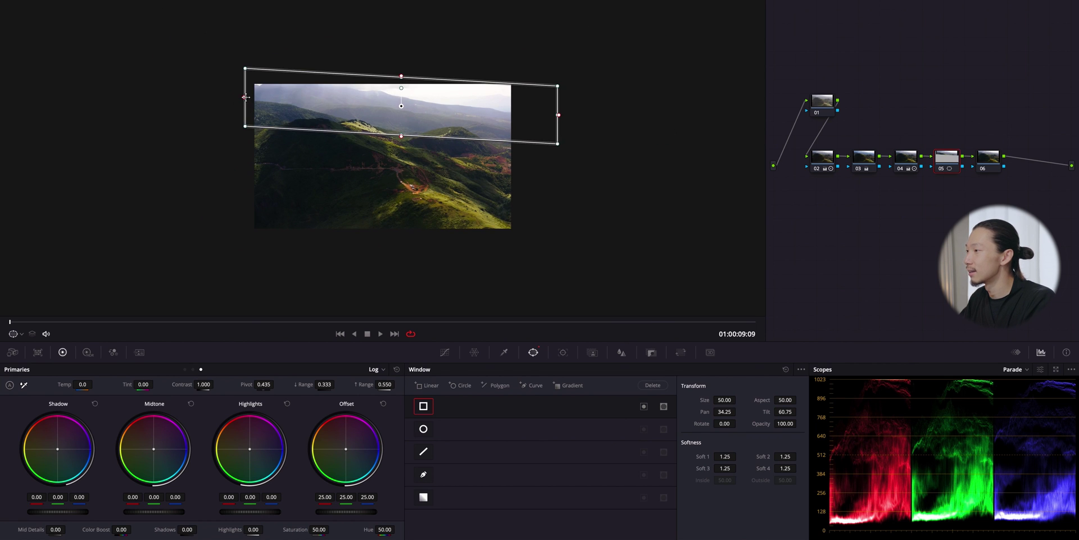
{"action": "left_click_drag", "start_coordinate": [245, 97], "coordinate": [192, 54]}
{"action": "left_click_drag", "start_coordinate": [558, 115], "coordinate": [586, 132]}
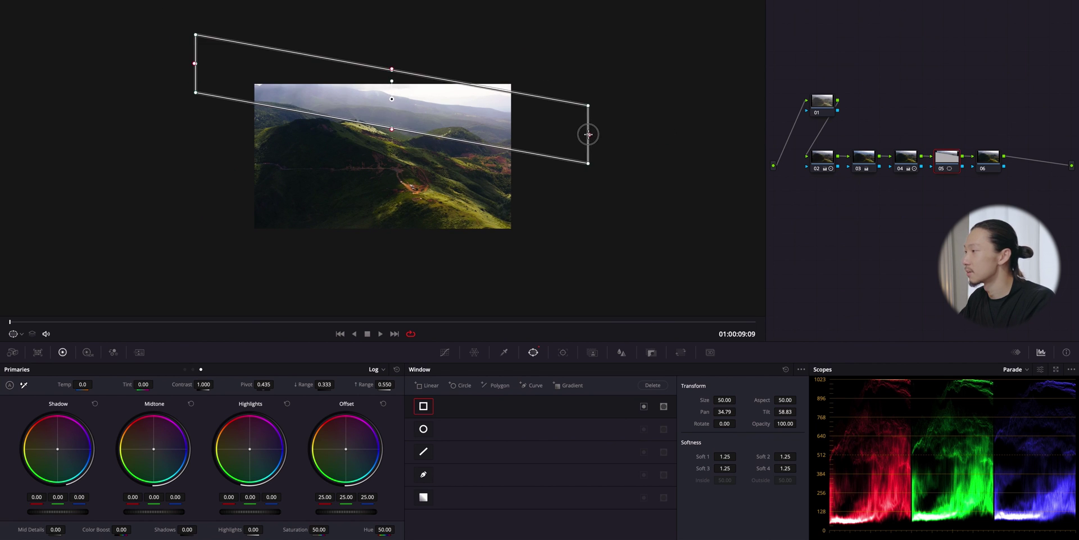
{"action": "left_click_drag", "start_coordinate": [391, 69], "coordinate": [395, 43]}
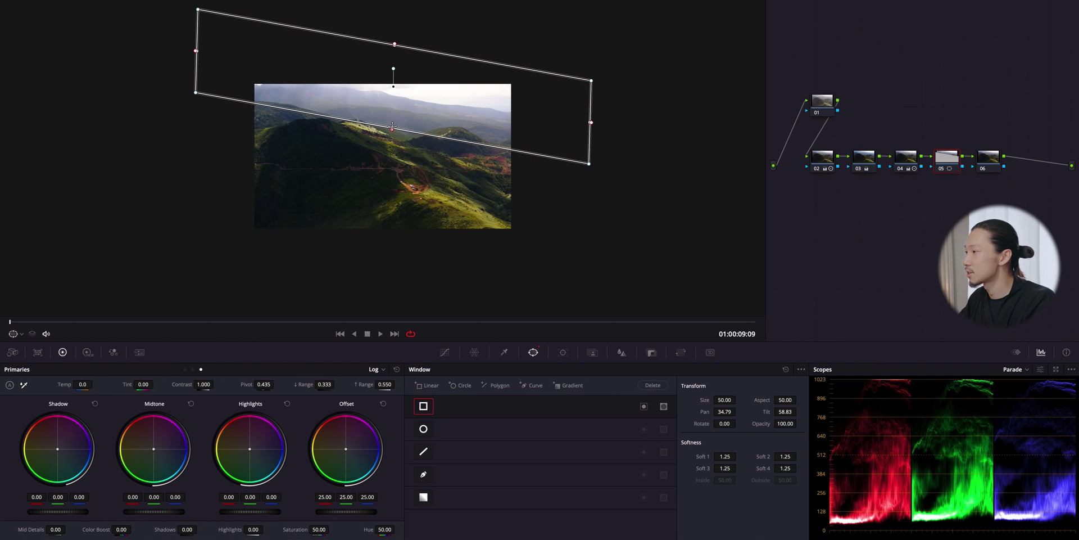
{"action": "left_click_drag", "start_coordinate": [392, 129], "coordinate": [388, 145]}
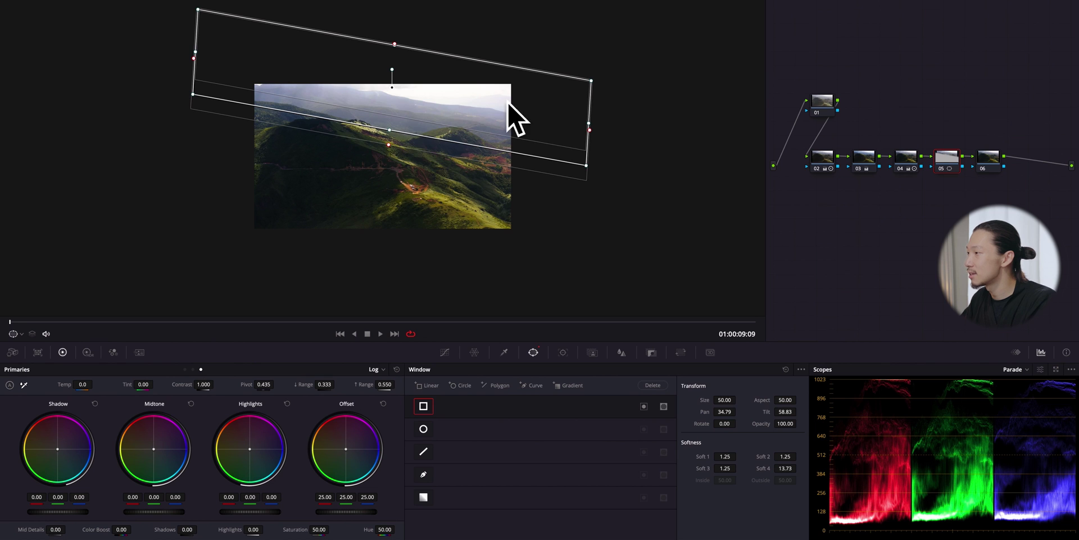
{"action": "key", "text": "shift+z"}
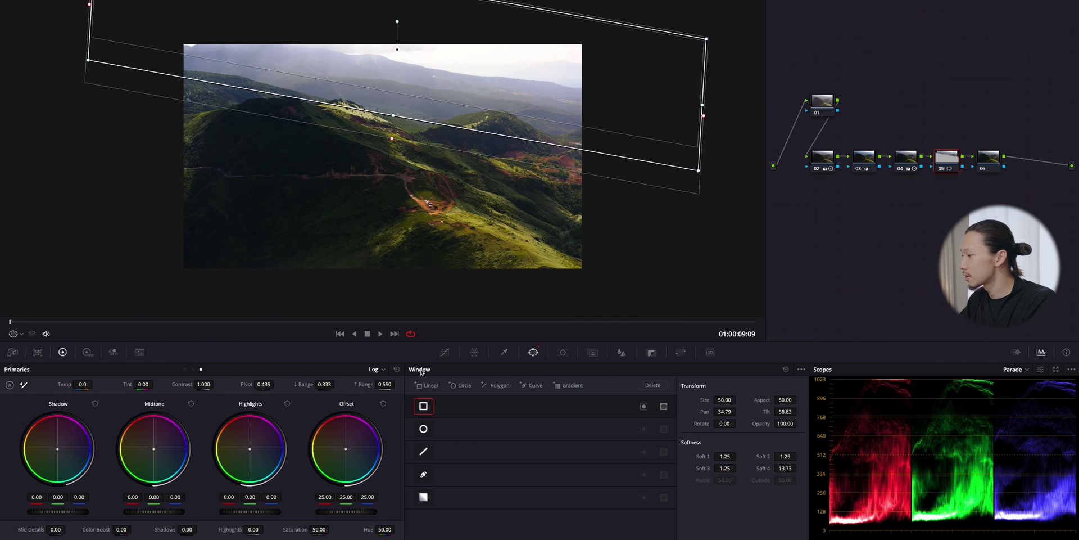
Lower a brightness curve point to darken the windowed sky
{"action": "left_click", "coordinate": [444, 352]}
{"action": "left_click", "coordinate": [562, 455]}
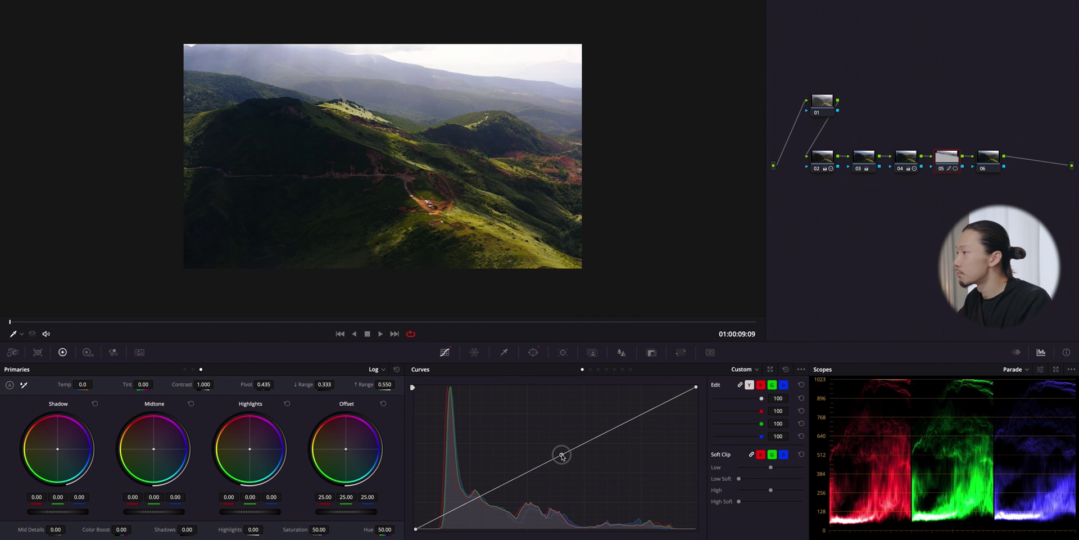
{"action": "left_click_drag", "start_coordinate": [562, 455], "coordinate": [562, 463]}
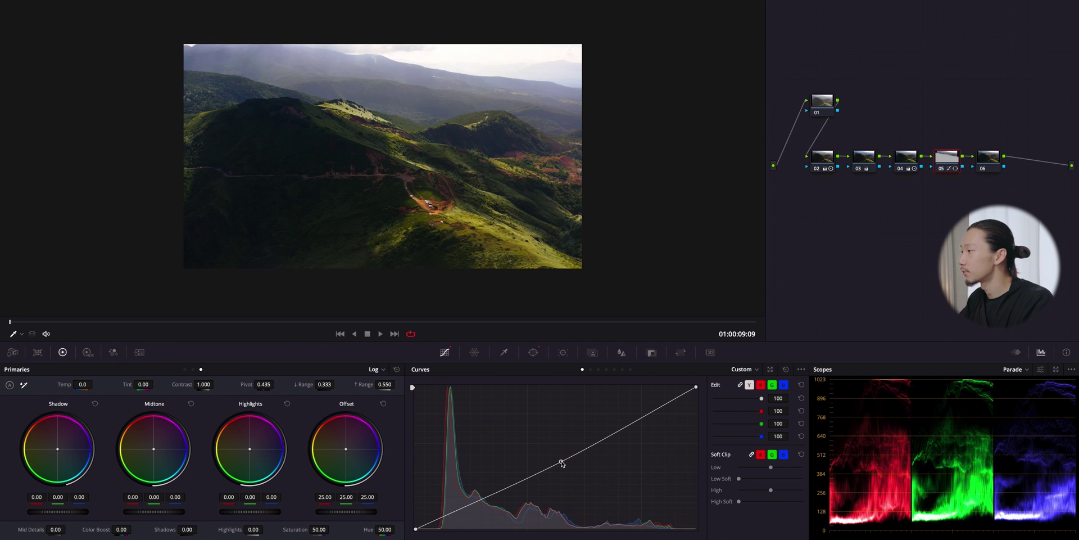
On node 06, add a rectangle window covering the foreground mountain, softening its top to 10.97
{"action": "left_click", "coordinate": [563, 352]}
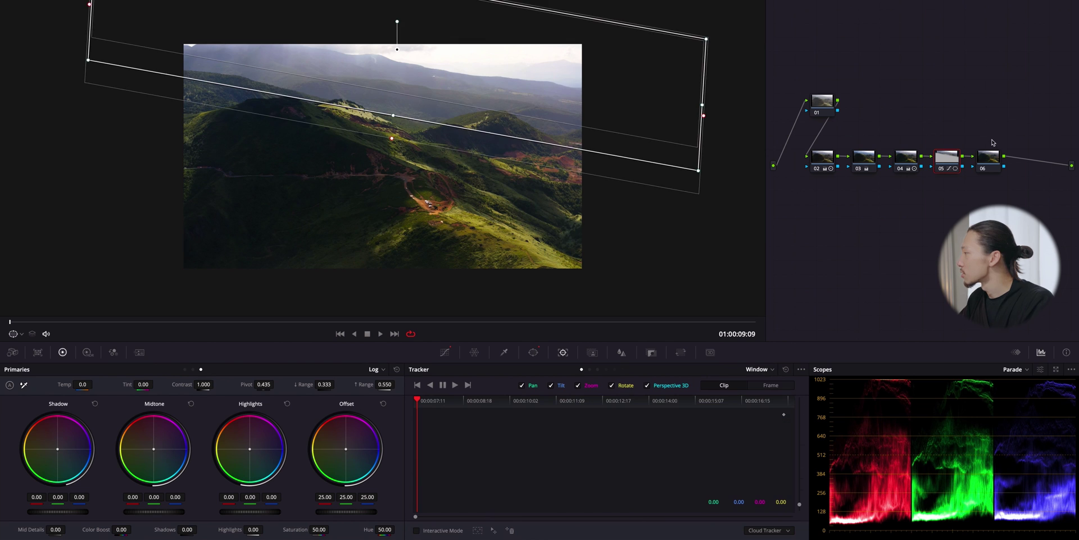
{"action": "left_click", "coordinate": [990, 160]}
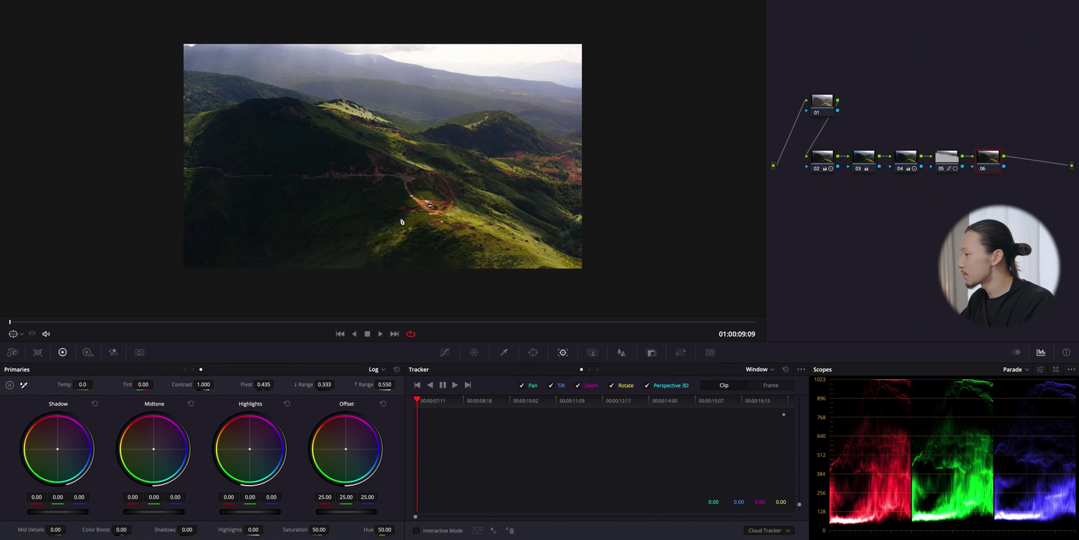
{"action": "left_click", "coordinate": [534, 352]}
{"action": "left_click", "coordinate": [423, 405]}
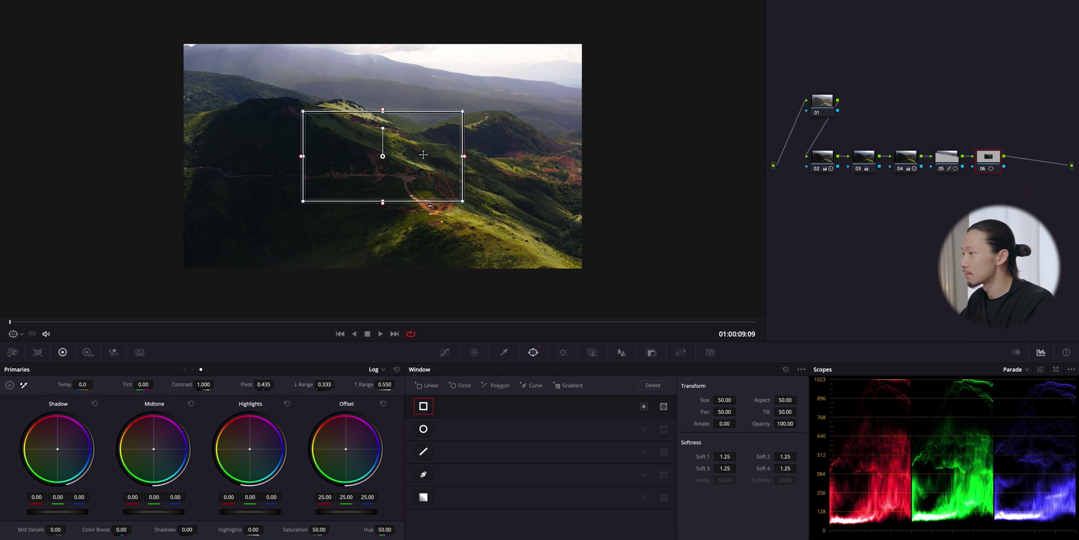
{"action": "left_click_drag", "start_coordinate": [421, 153], "coordinate": [661, 248]}
{"action": "left_click_drag", "start_coordinate": [153, 173], "coordinate": [100, 55]}
{"action": "left_click_drag", "start_coordinate": [663, 248], "coordinate": [672, 231]}
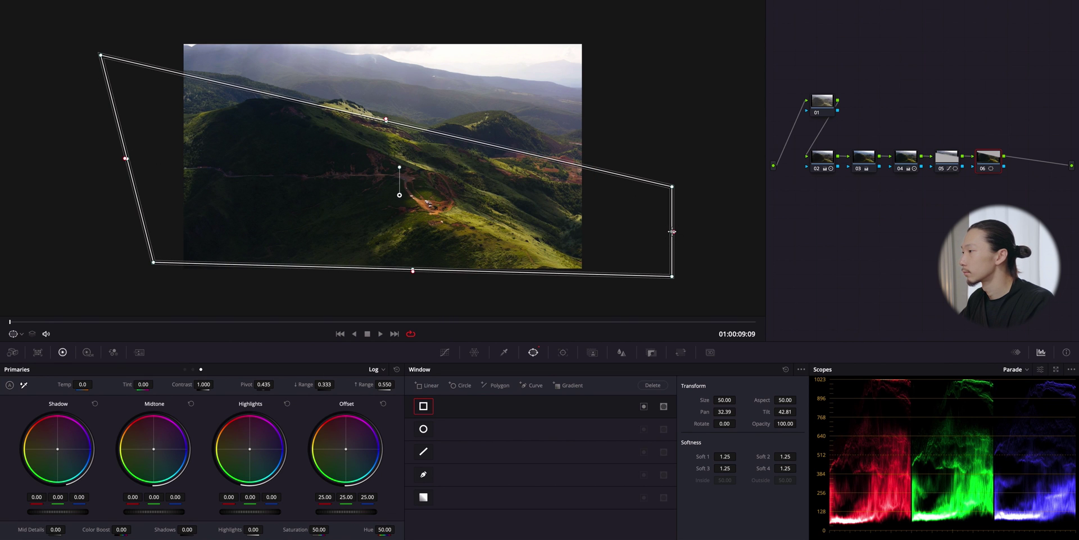
{"action": "left_click_drag", "start_coordinate": [413, 270], "coordinate": [412, 288]}
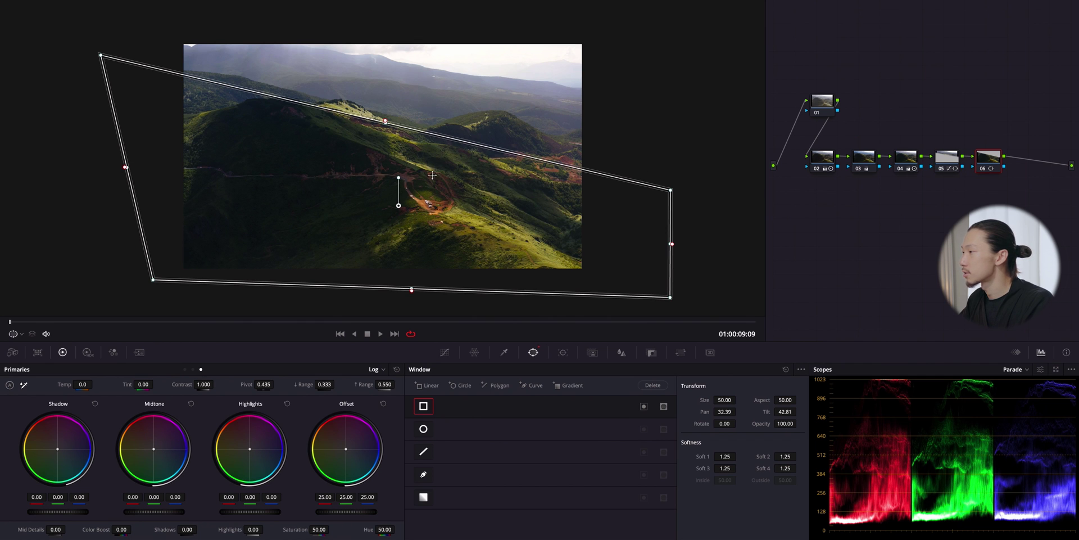
{"action": "left_click_drag", "start_coordinate": [385, 121], "coordinate": [384, 105]}
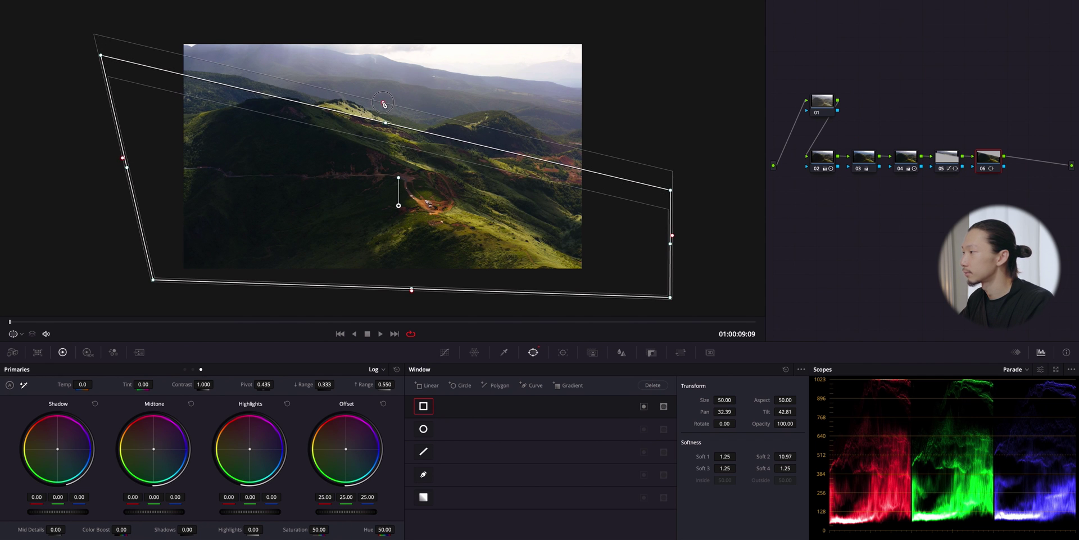
{"action": "left_click", "coordinate": [445, 352]}
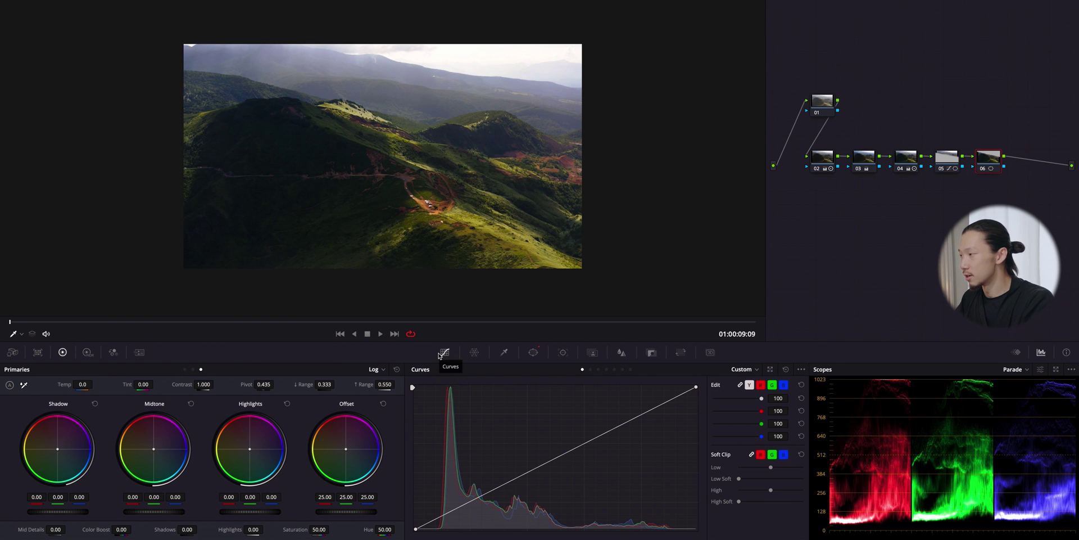
Give node 06's windowed mountain a two-point contrast curve, then select node 05 to view its curve
{"action": "left_click", "coordinate": [550, 461]}
{"action": "left_click_drag", "start_coordinate": [551, 462], "coordinate": [550, 461]}
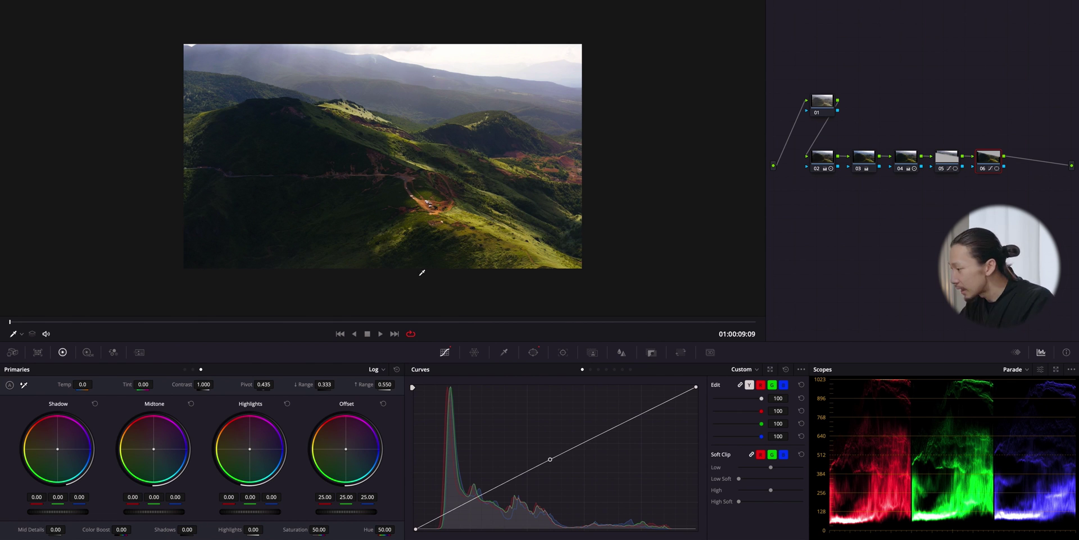
{"action": "left_click", "coordinate": [470, 502]}
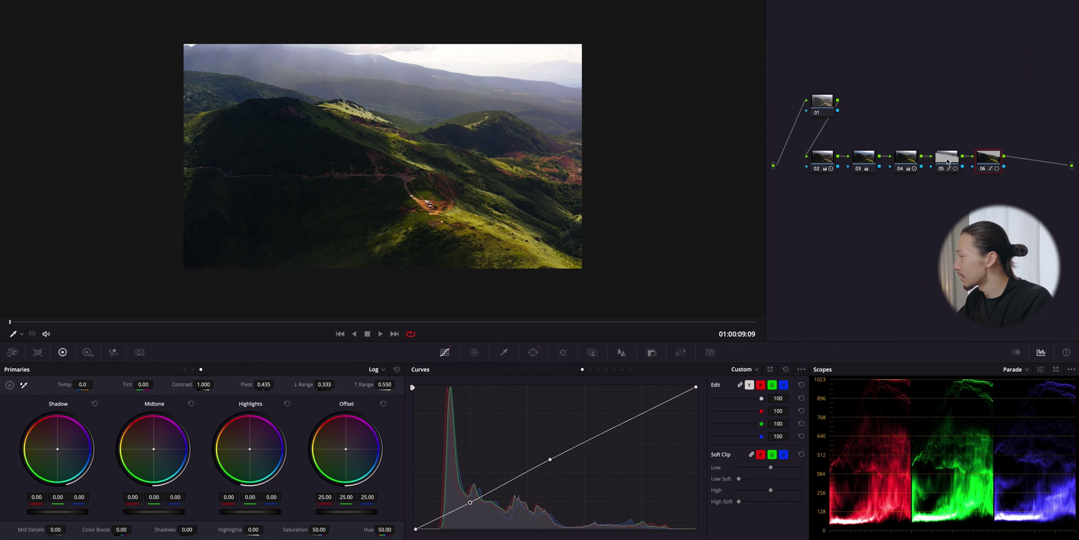
{"action": "left_click", "coordinate": [947, 162]}
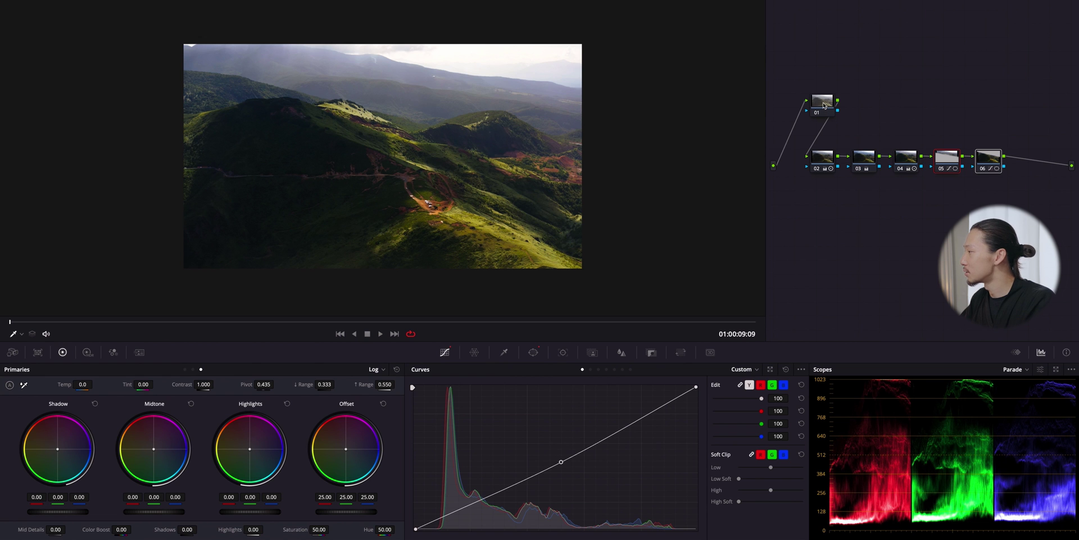
Select node 01 and show the Open FX effects library
{"action": "left_click", "coordinate": [822, 103]}
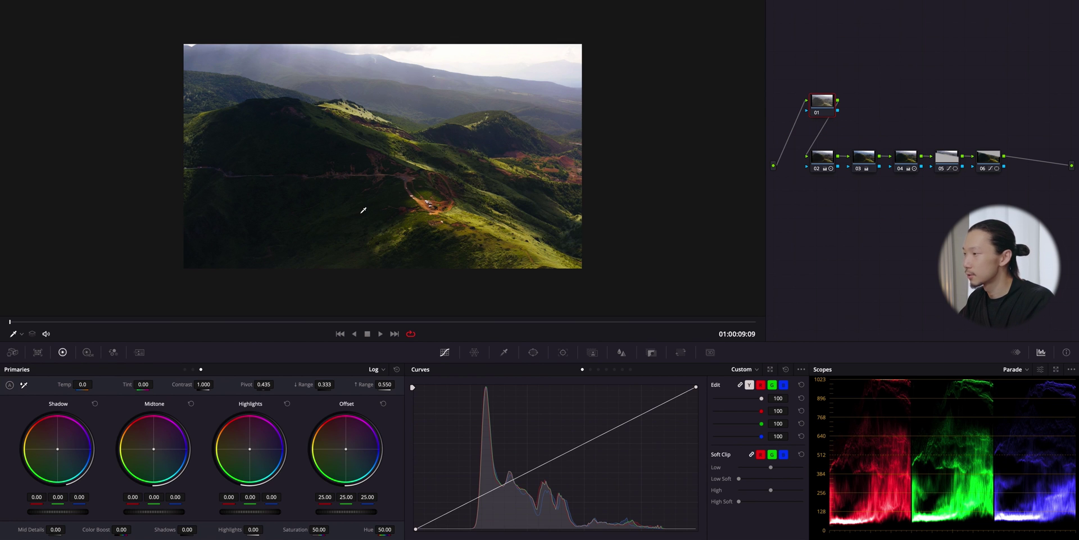
{"action": "left_click", "coordinate": [1015, 8]}
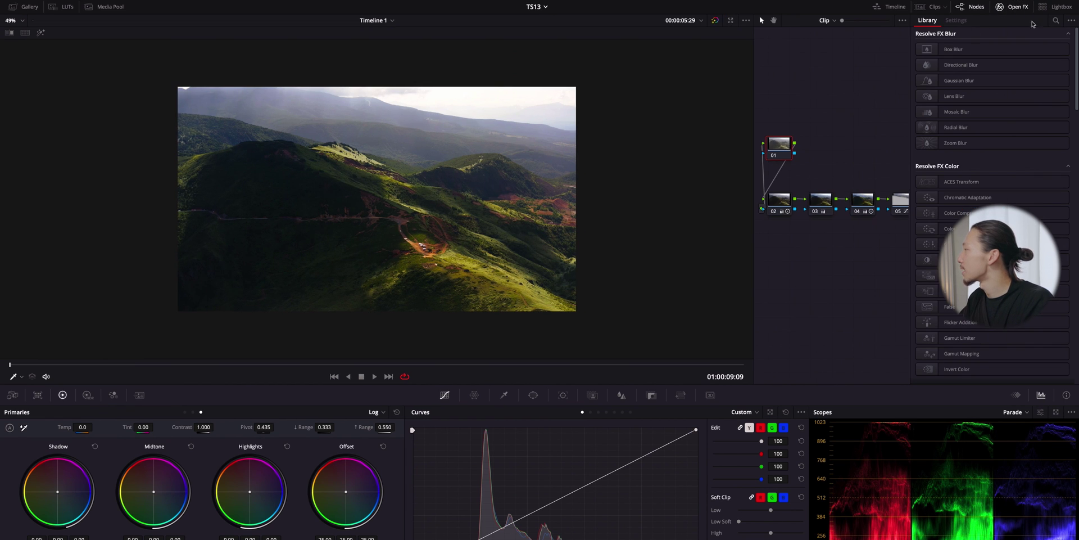
Apply the Noise Reduction effect from Open FX to node 01
{"action": "left_click", "coordinate": [1055, 21]}
{"action": "type", "text": "noi"}
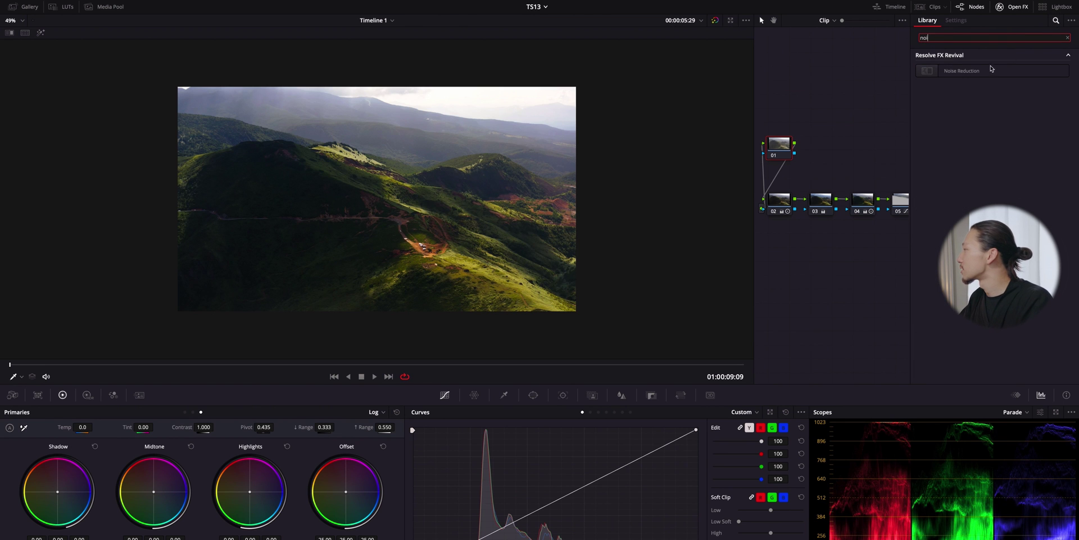
{"action": "left_click_drag", "start_coordinate": [992, 71], "coordinate": [784, 151]}
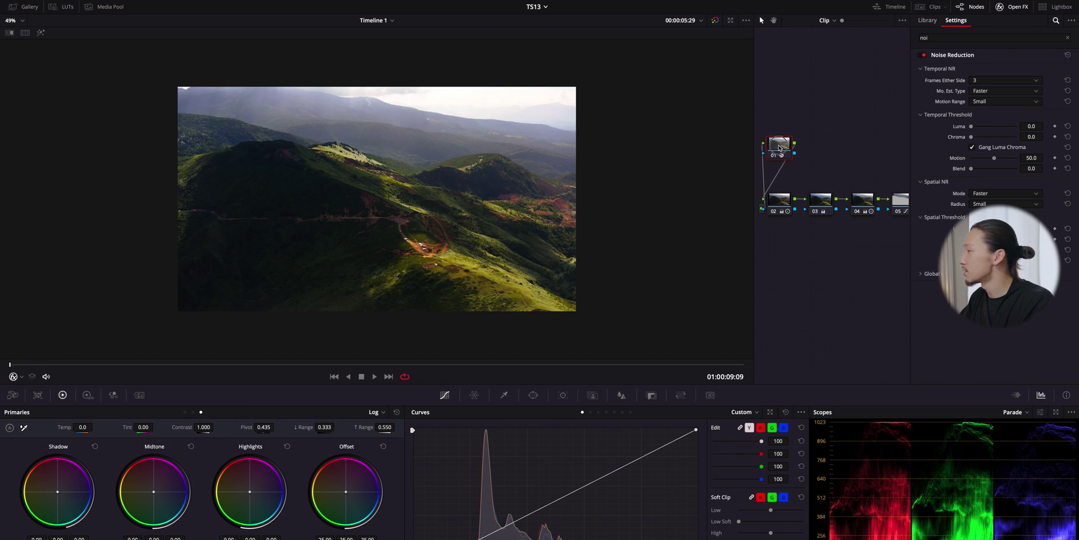
{"action": "left_click", "coordinate": [139, 394]}
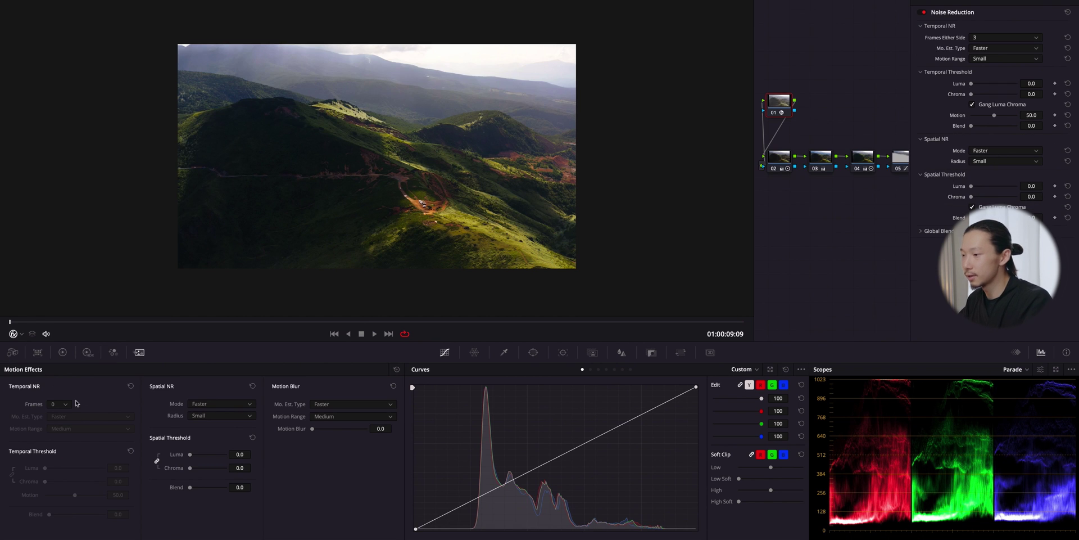
Set temporal NR to 3 frames, Better motion estimation, thresholds 3.3, and unlinked spatial chroma 4.6
{"action": "left_click", "coordinate": [76, 403]}
{"action": "left_click", "coordinate": [70, 411]}
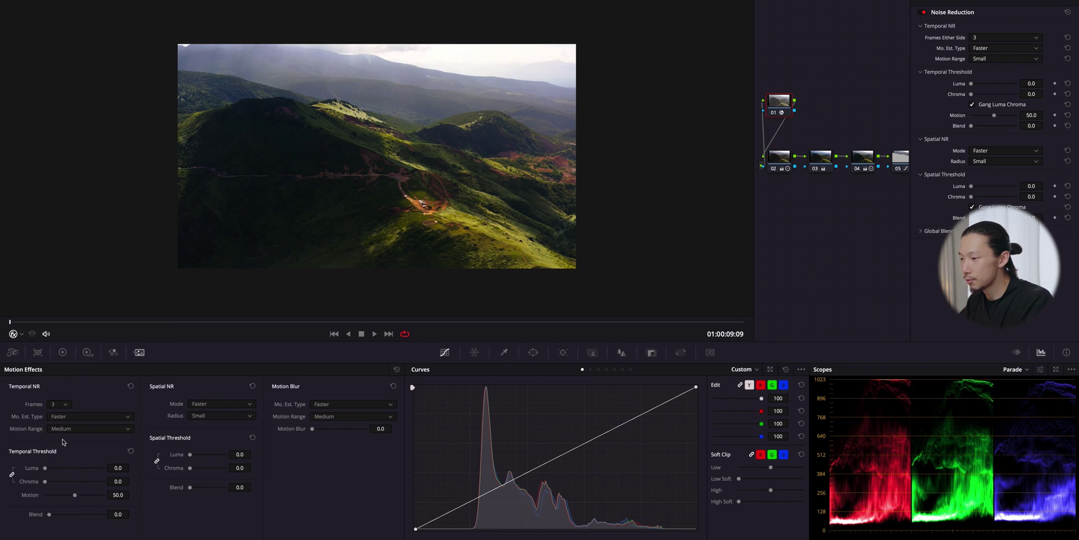
{"action": "left_click", "coordinate": [59, 417]}
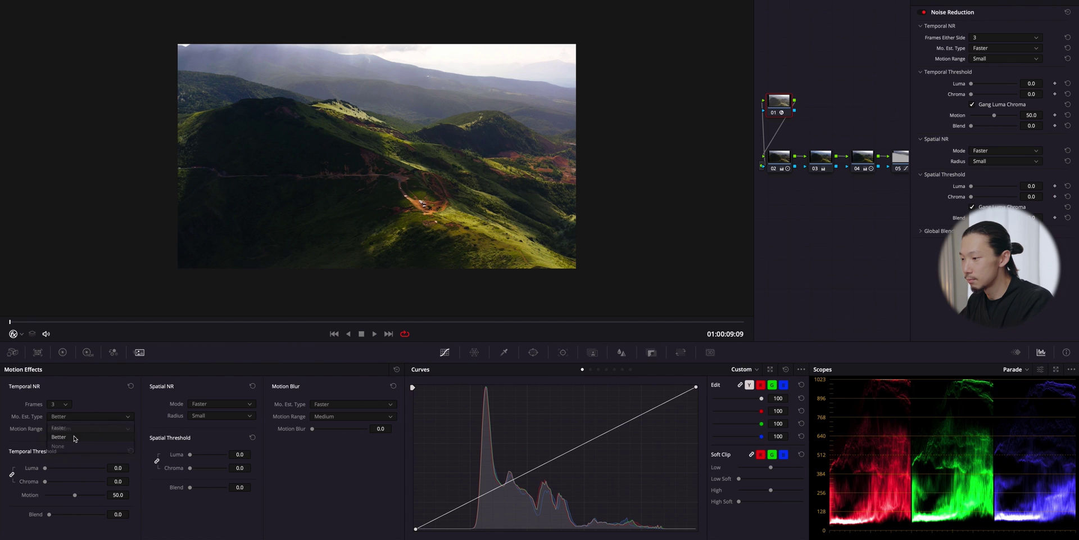
{"action": "left_click", "coordinate": [56, 447]}
{"action": "left_click_drag", "start_coordinate": [45, 481], "coordinate": [48, 484]}
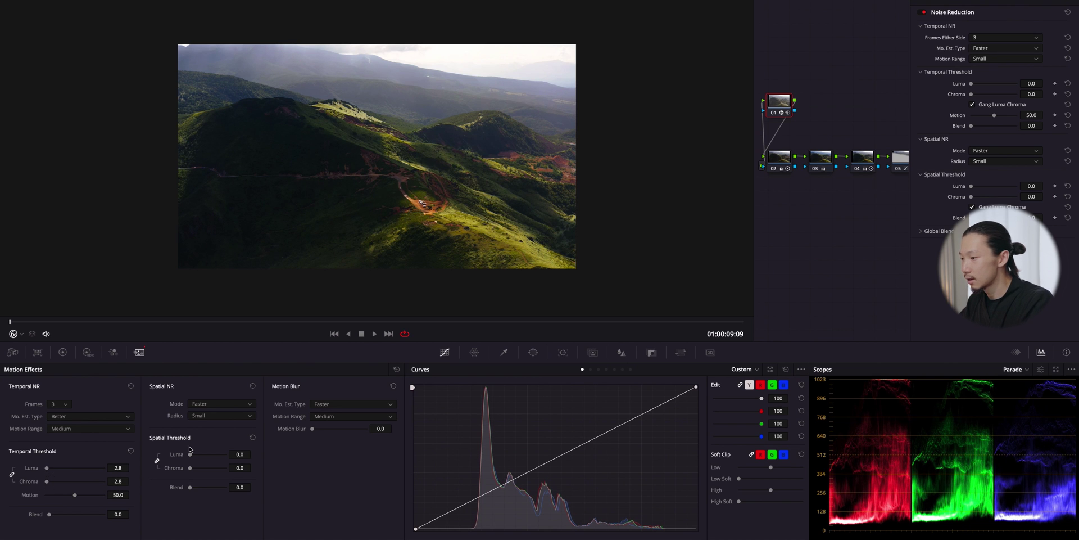
{"action": "left_click", "coordinate": [156, 461]}
{"action": "left_click_drag", "start_coordinate": [190, 469], "coordinate": [192, 471]}
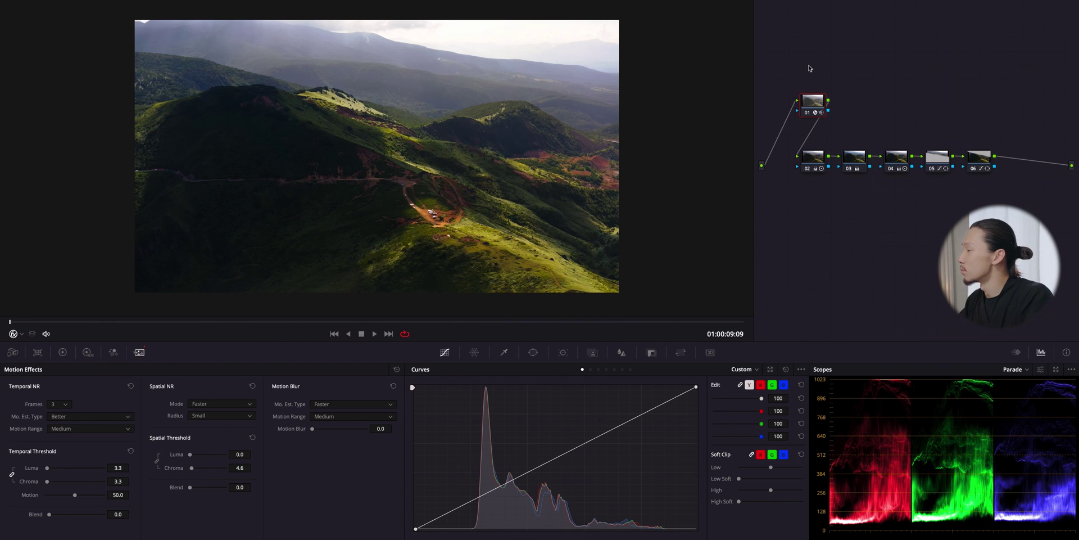
Bypass all grades with Shift+D to compare against the flat original drone footage
{"action": "key", "text": "shift+d"}
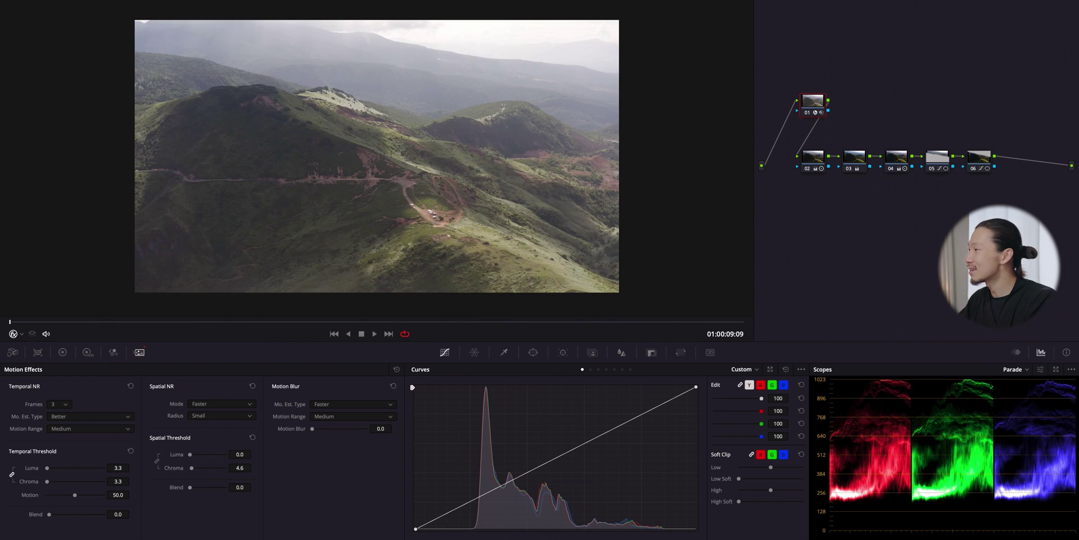